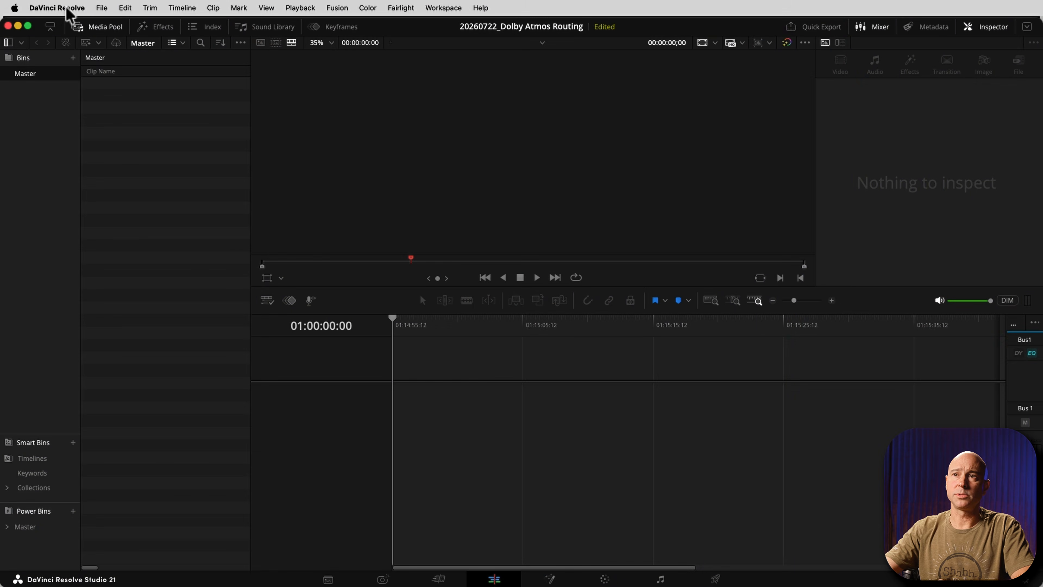
# Check in the system preferences for Video and Audio I/O that Dolby Atmos is enabled under Immersive Audio, and save.
pyautogui.click(66, 9)
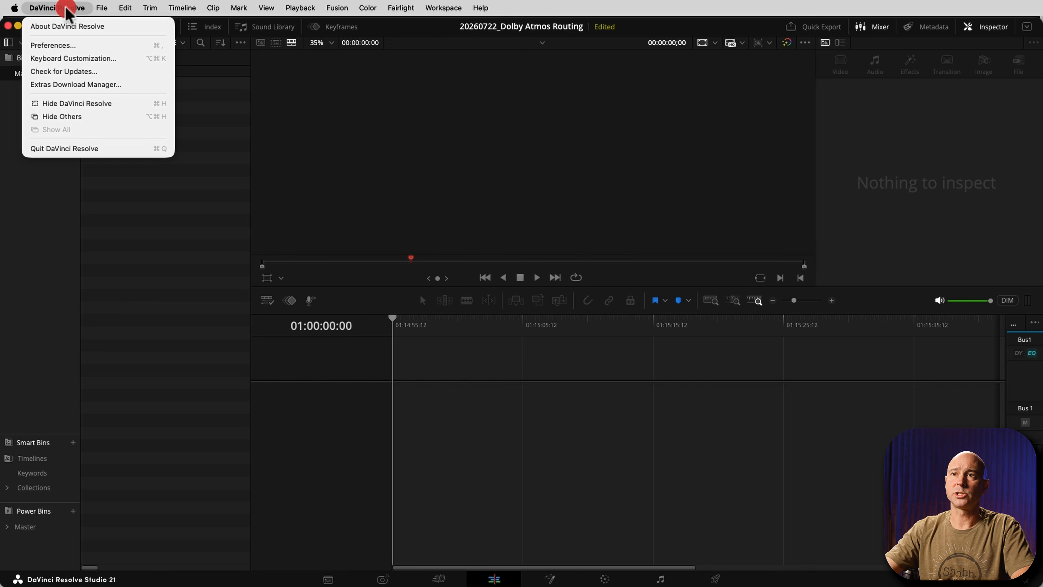
pyautogui.click(59, 46)
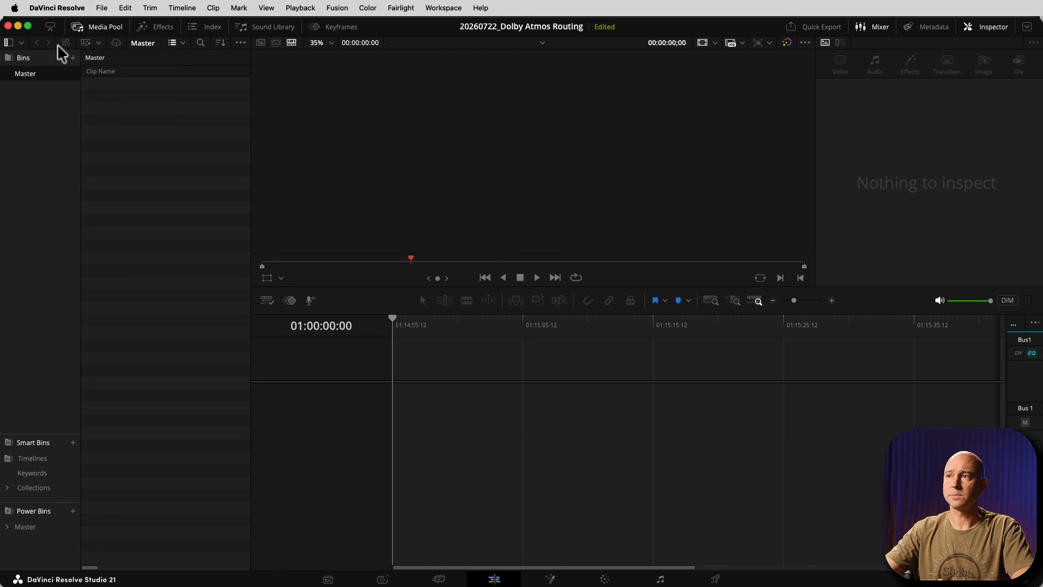
pyautogui.click(586, 41)
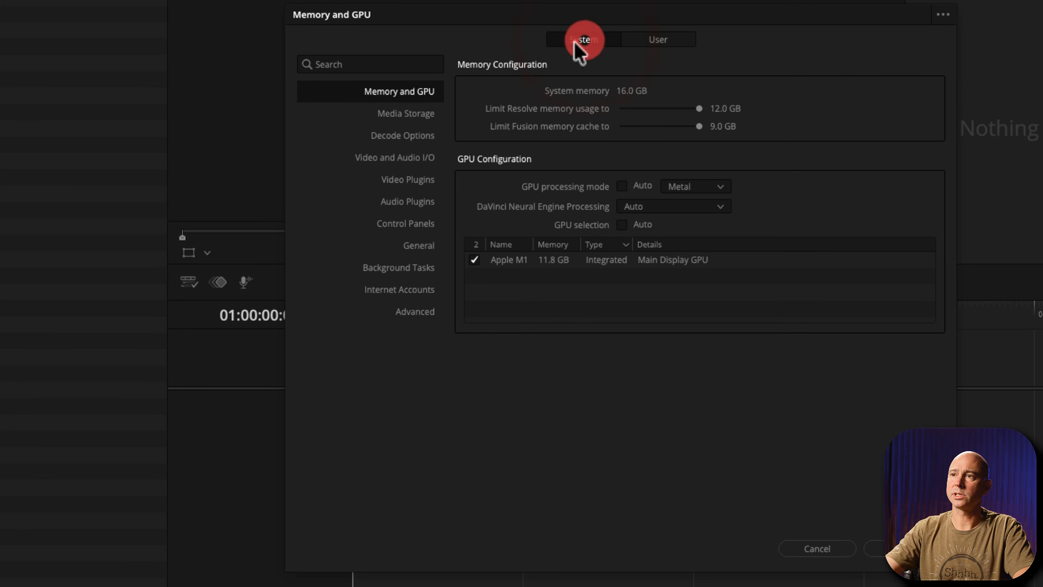
pyautogui.click(390, 160)
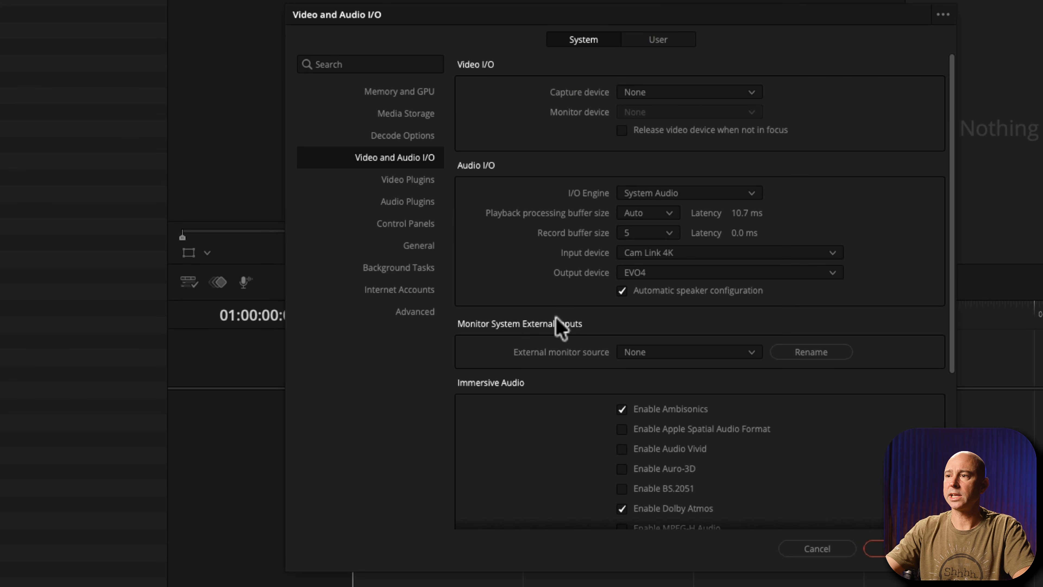
pyautogui.scroll(-3, 560, 325)
pyautogui.click(587, 380)
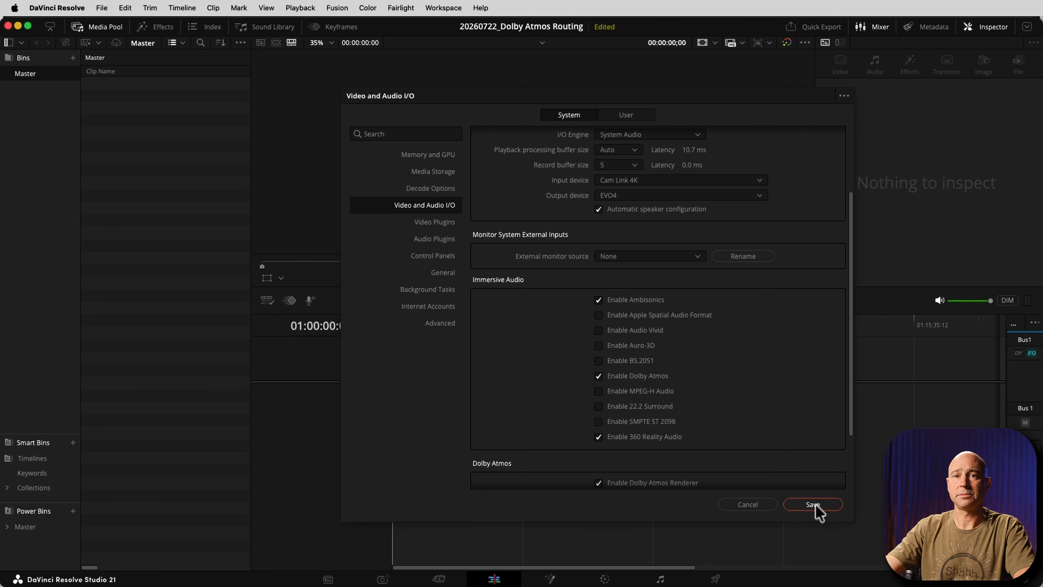
pyautogui.click(814, 505)
# Create an empty timeline named Timeline 1 with one video track and 10 stereo audio tracks.
pyautogui.rightClick(119, 104)
pyautogui.click(151, 107)
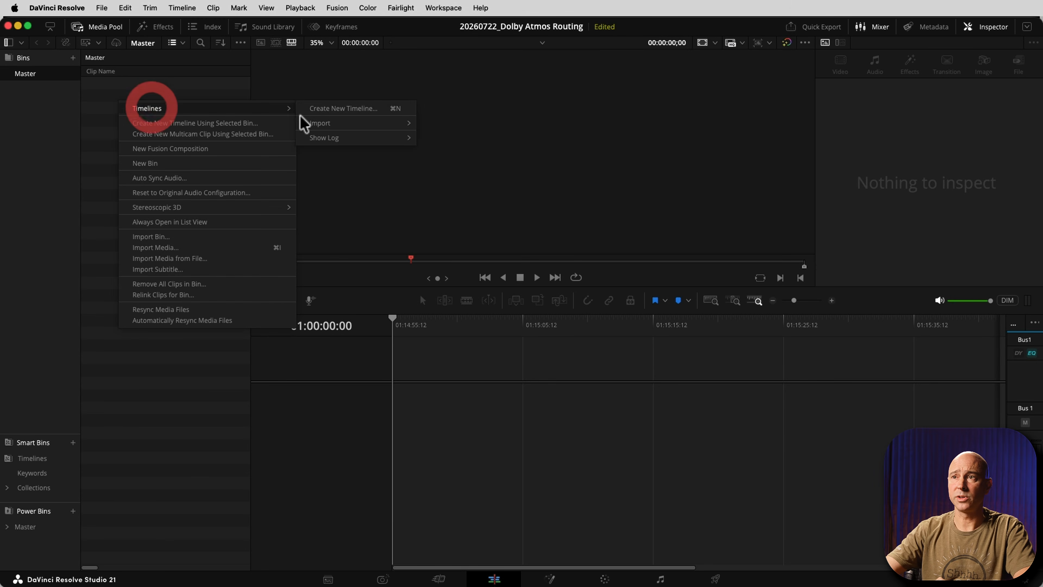
pyautogui.click(326, 108)
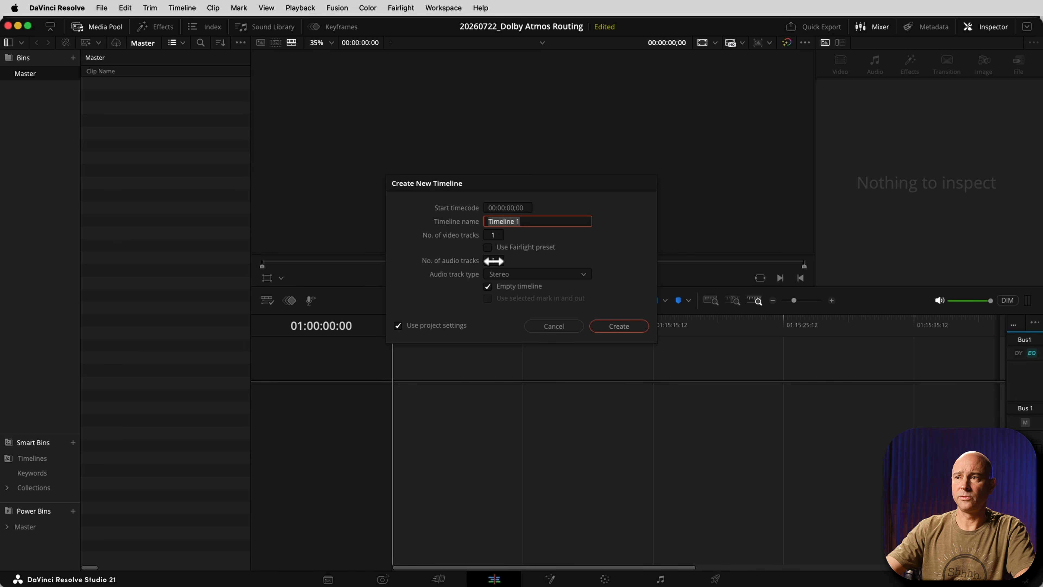
pyautogui.moveTo(494, 261); pyautogui.dragTo(496, 263)
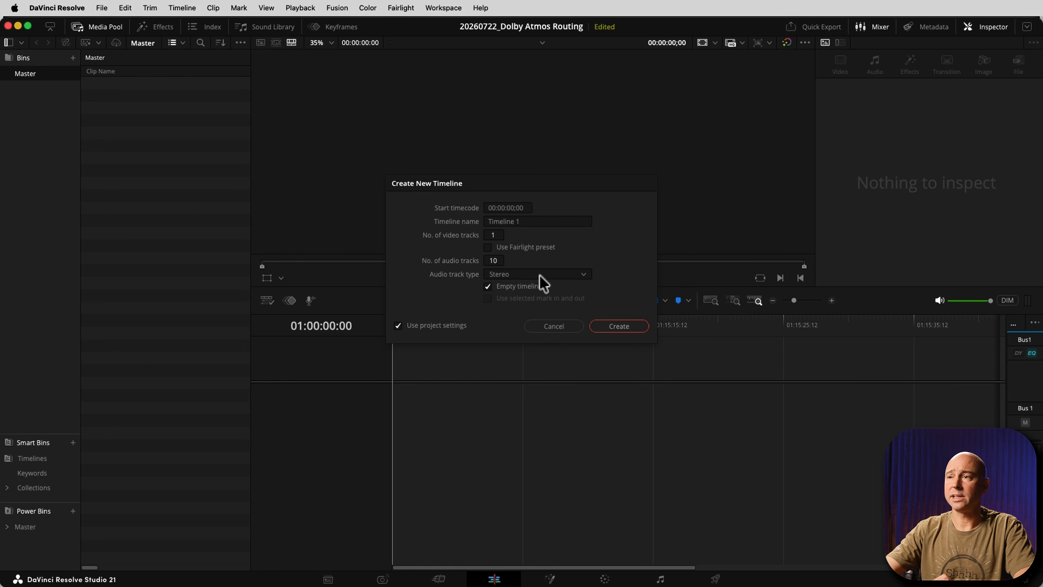
pyautogui.click(624, 329)
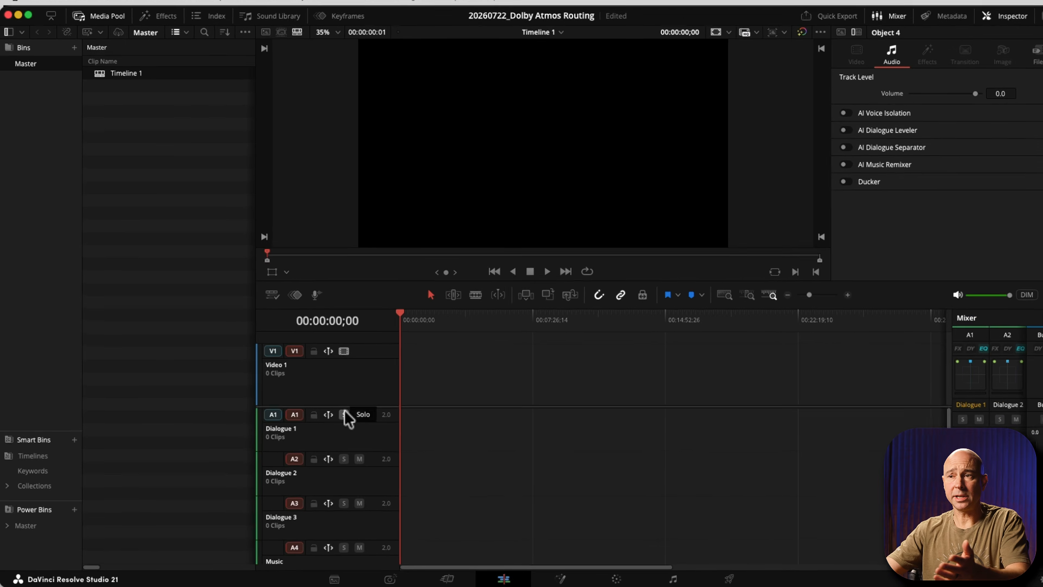
pyautogui.click(326, 392)
pyautogui.click(430, 399)
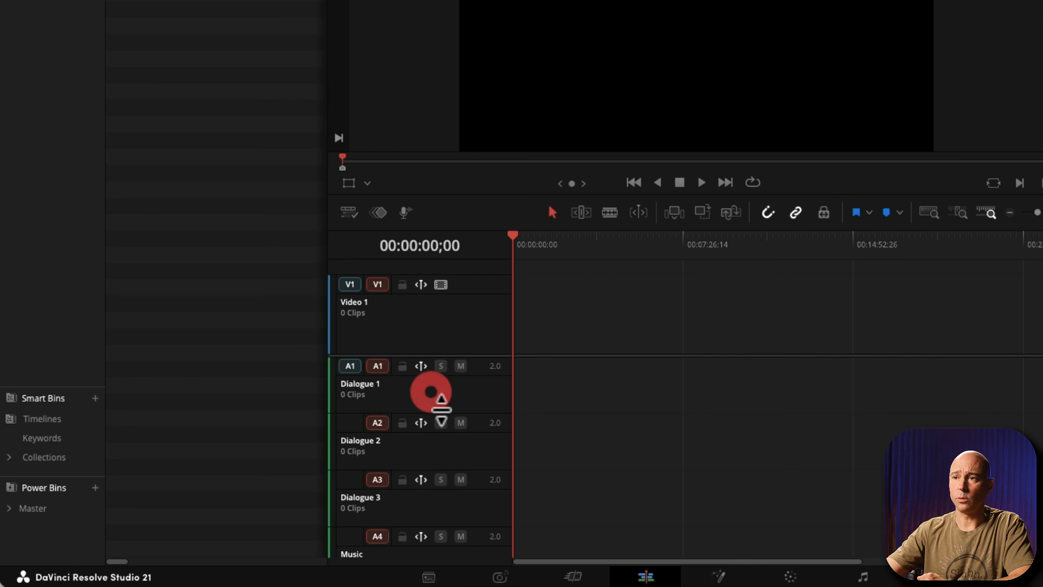
pyautogui.click(440, 449)
pyautogui.click(427, 518)
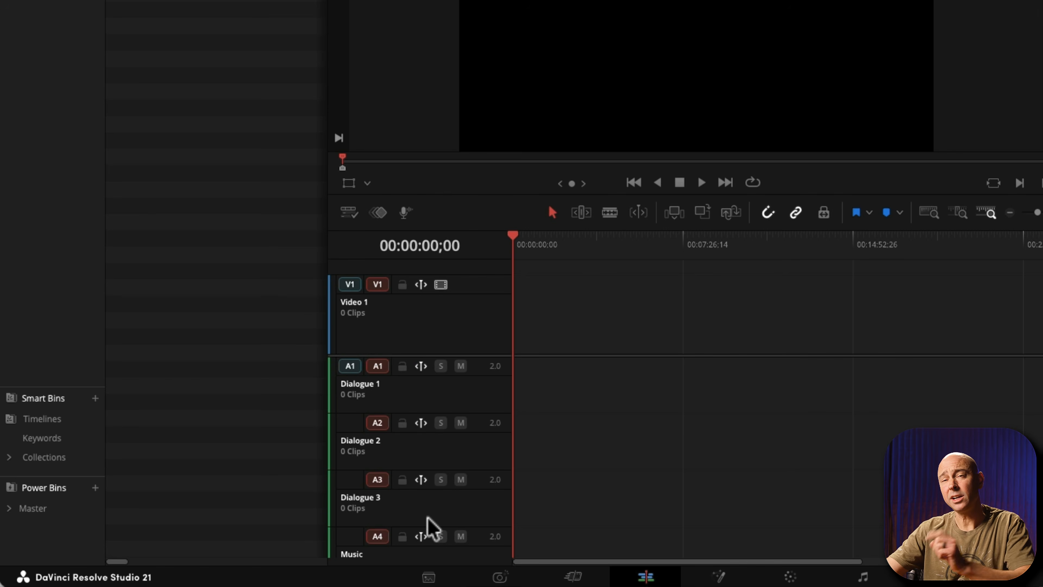
pyautogui.scroll(-3, 434, 512)
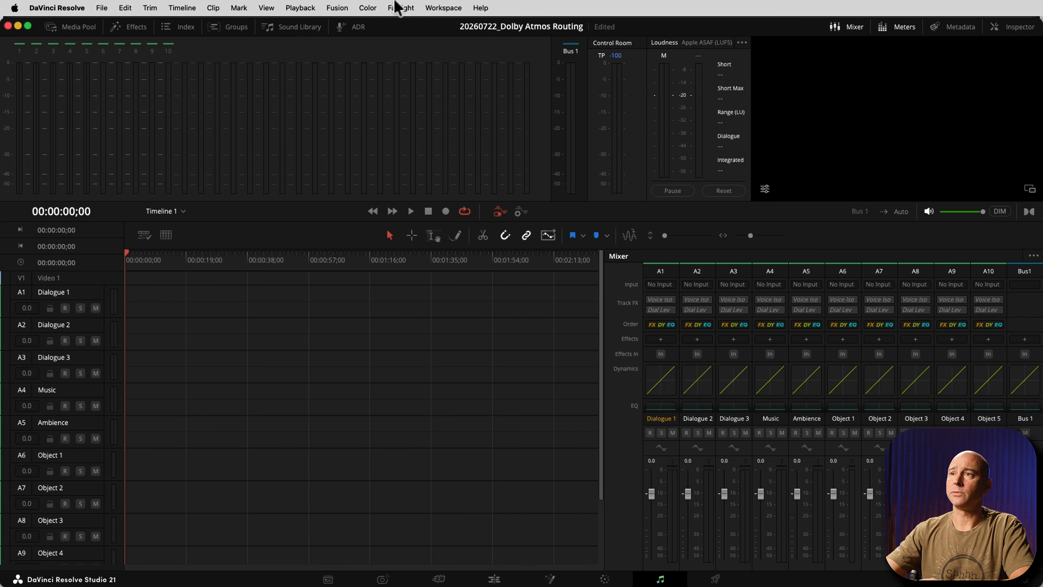
# Set the format of Bus 1 to Dolby Atmos Master in the Fairlight bus format settings.
pyautogui.click(397, 6)
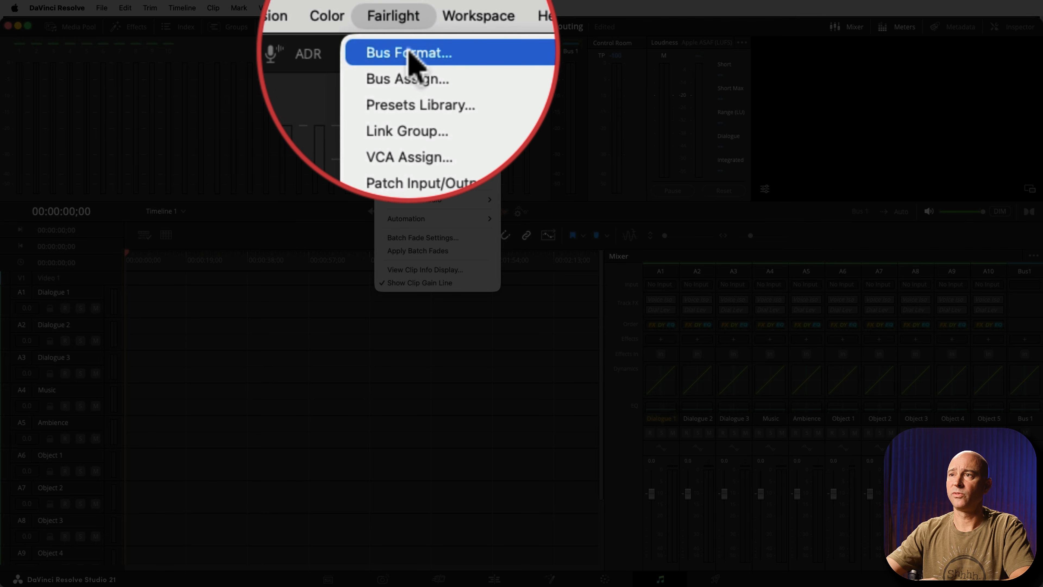
pyautogui.click(405, 24)
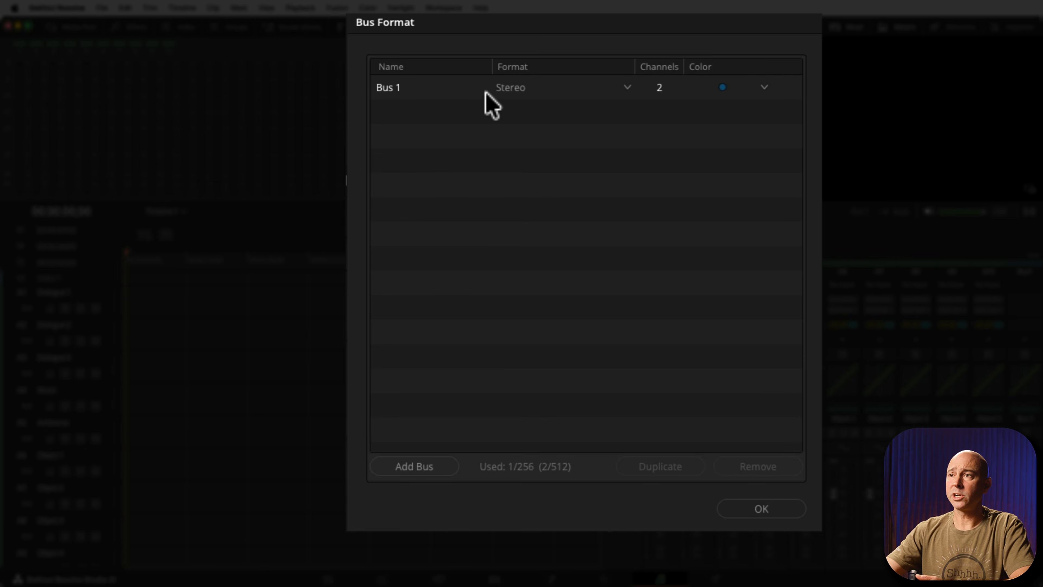
pyautogui.click(510, 92)
pyautogui.click(511, 92)
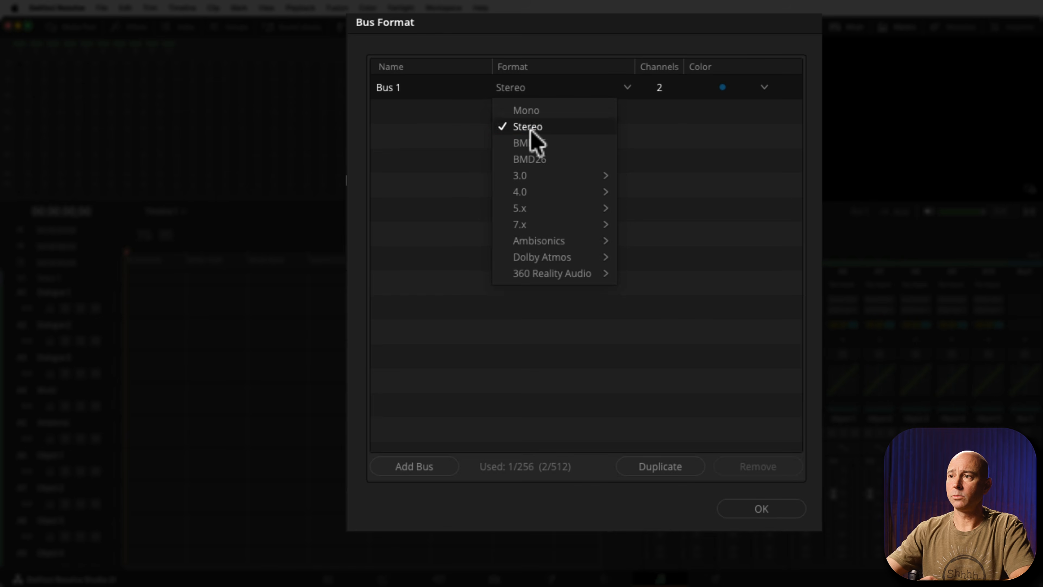
pyautogui.moveTo(553, 258)
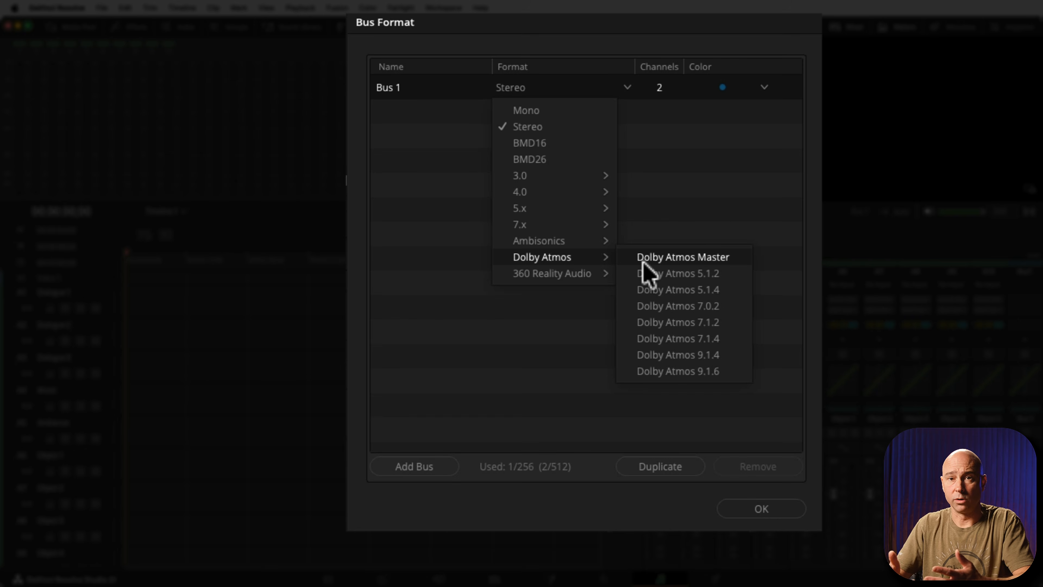
pyautogui.click(665, 259)
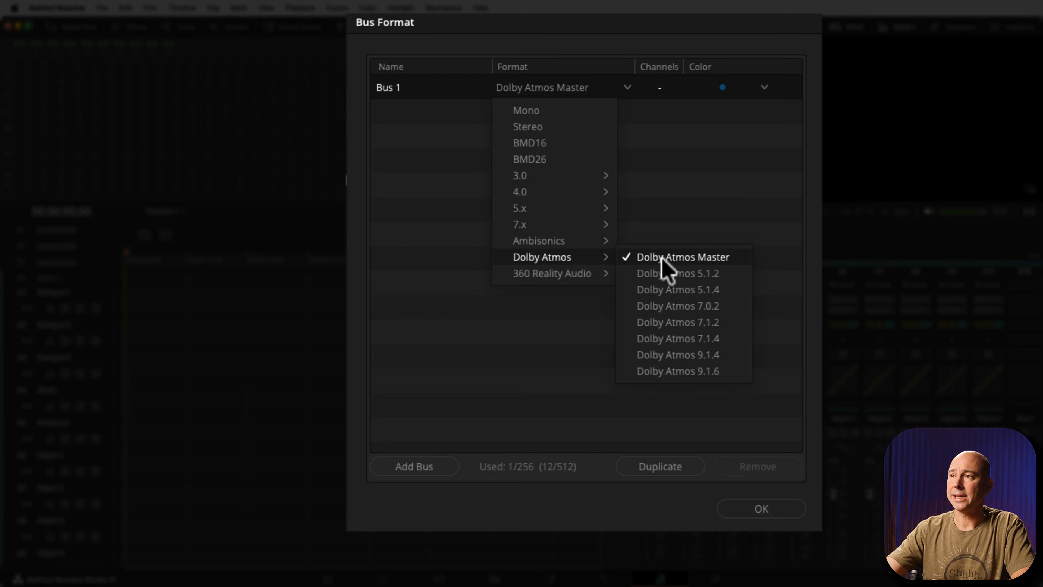
pyautogui.click(662, 258)
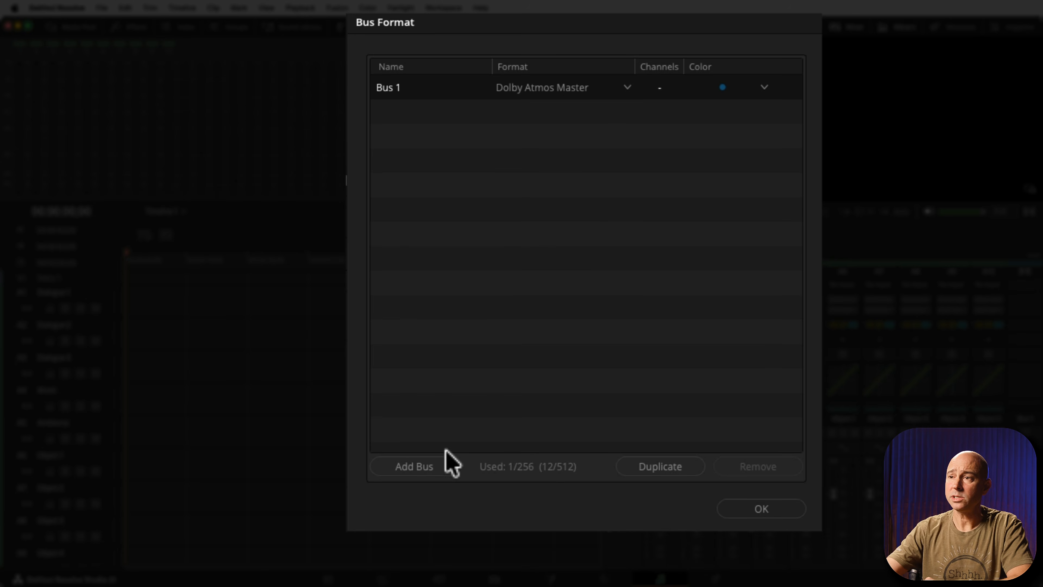
# Add a second bus named Composite Bed with the Dolby Atmos 7.1.2 format.
pyautogui.click(422, 471)
pyautogui.doubleClick(410, 118)
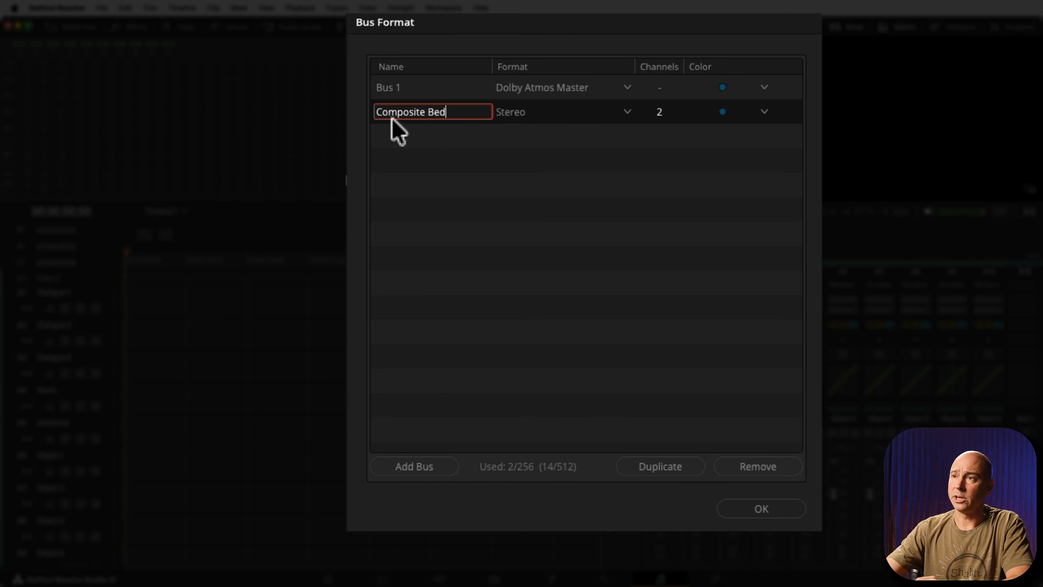
pyautogui.click(466, 128)
pyautogui.click(509, 111)
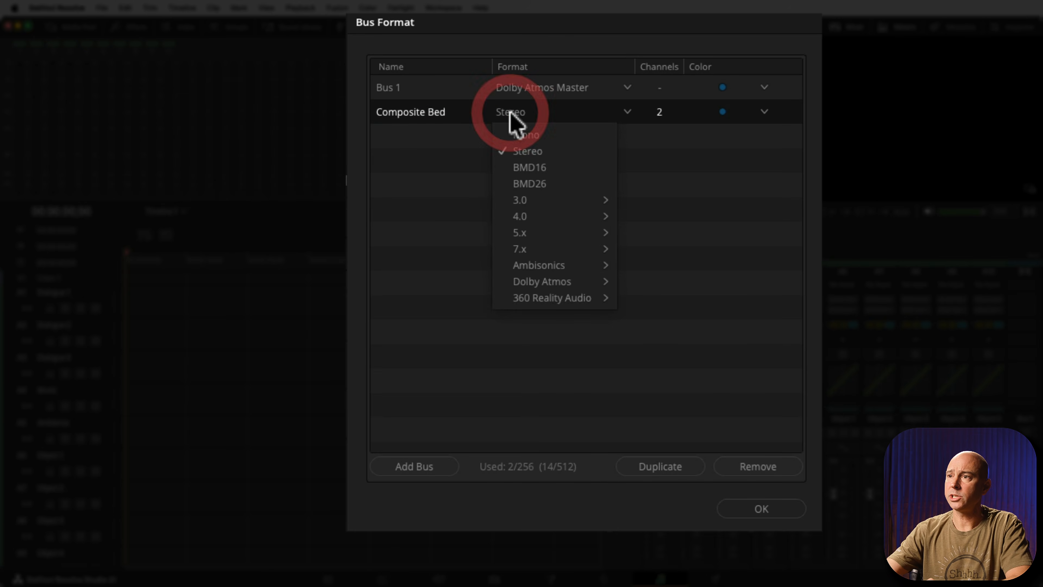
pyautogui.moveTo(582, 280)
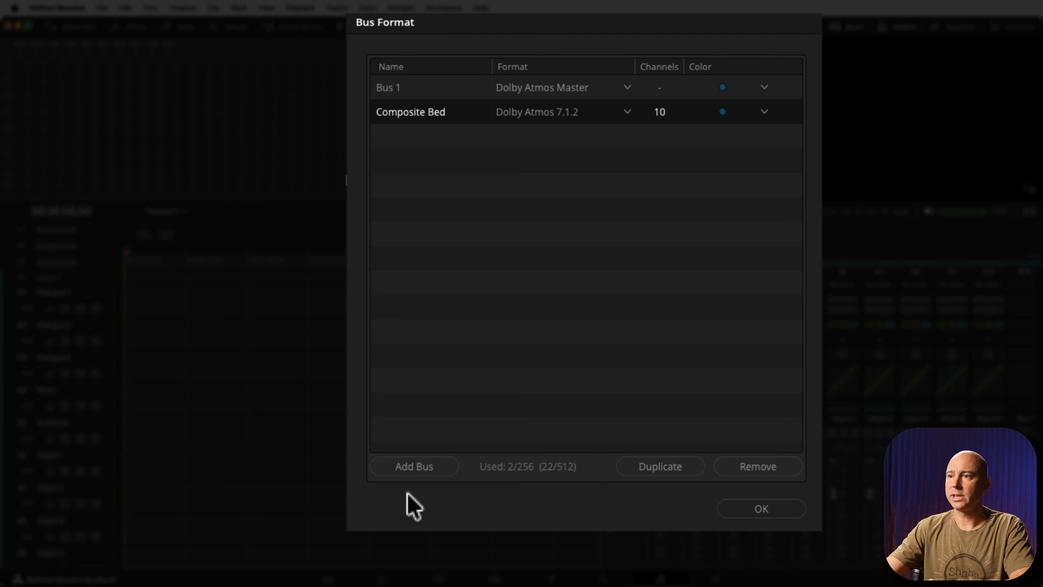
# Add a third bus named Dia Bus in mono format and accept the bus format settings.
pyautogui.click(414, 466)
pyautogui.doubleClick(383, 137)
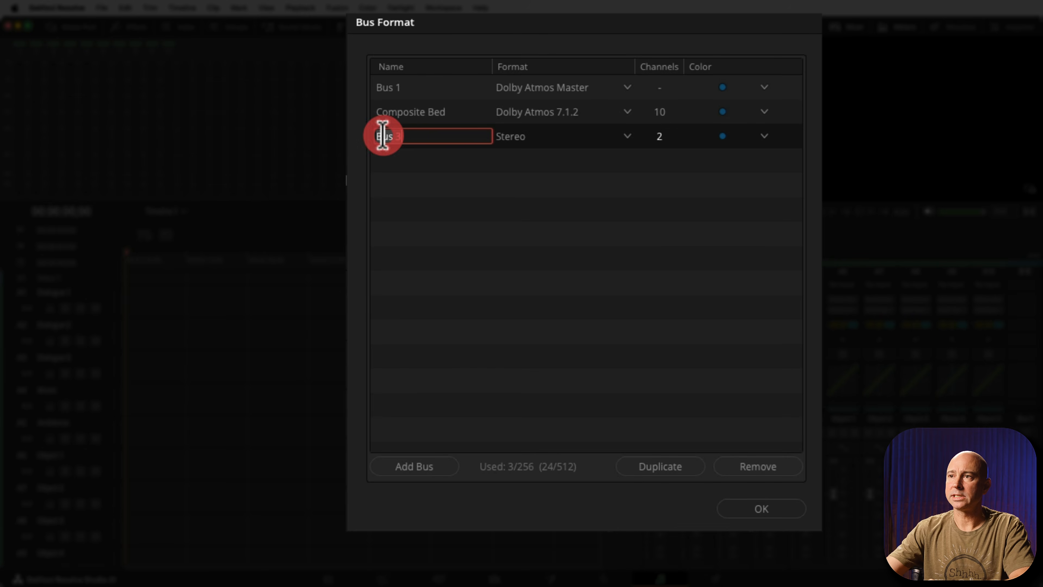
pyautogui.write('Dia Bus')
pyautogui.press('Return')
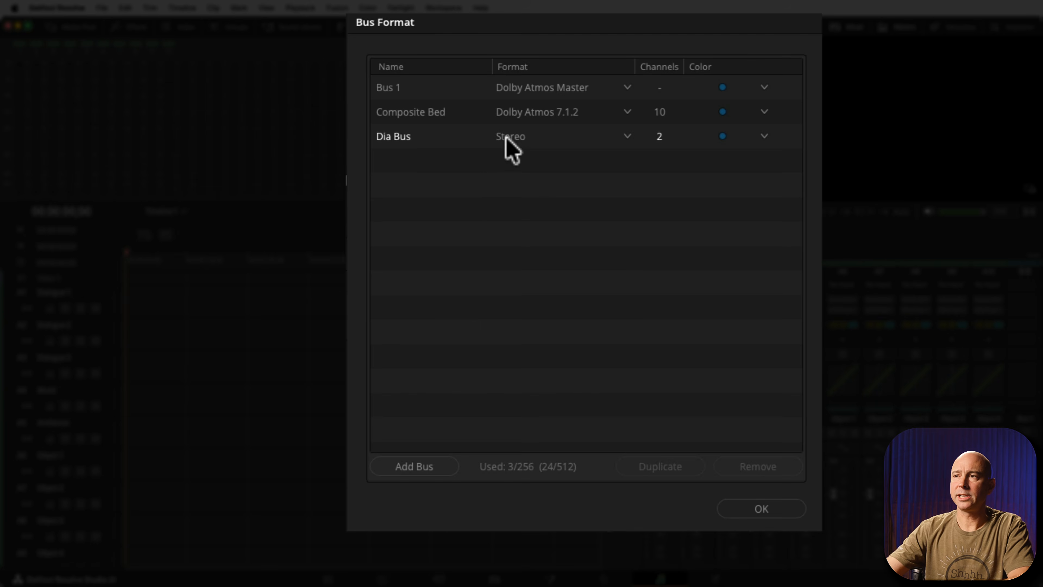
pyautogui.click(508, 138)
pyautogui.click(526, 161)
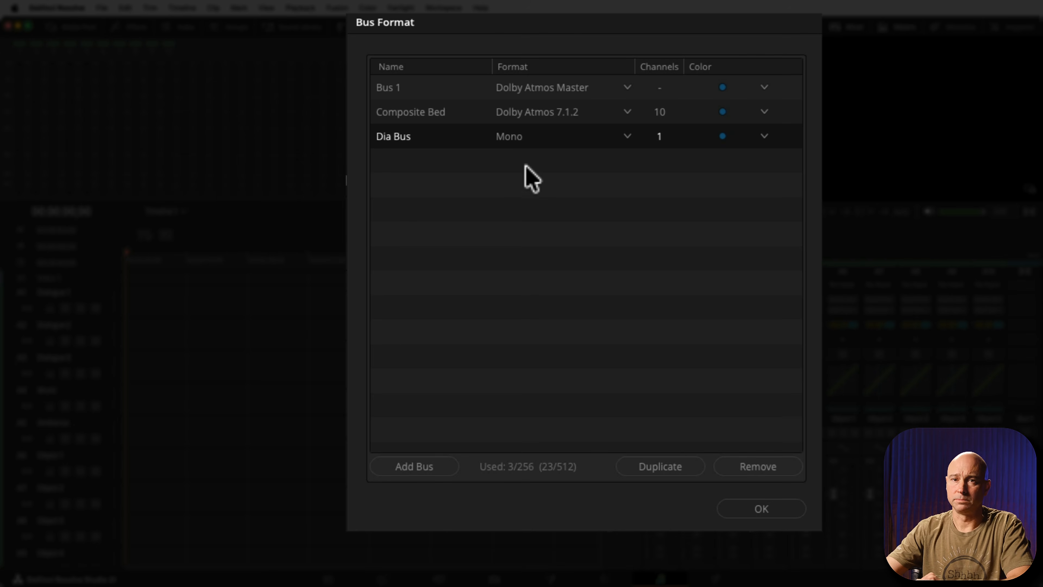
pyautogui.click(427, 88)
pyautogui.click(437, 115)
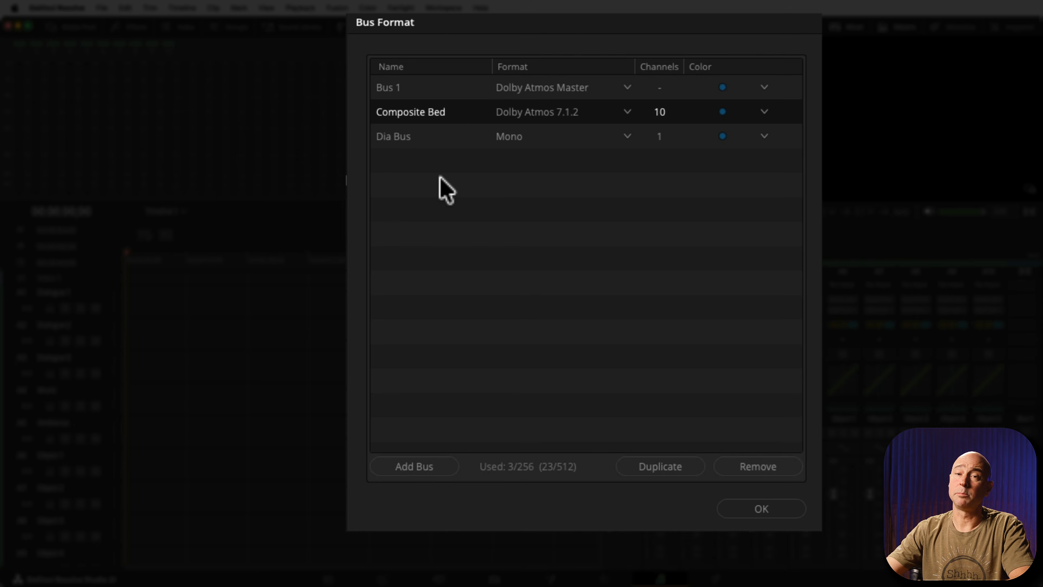
pyautogui.click(398, 142)
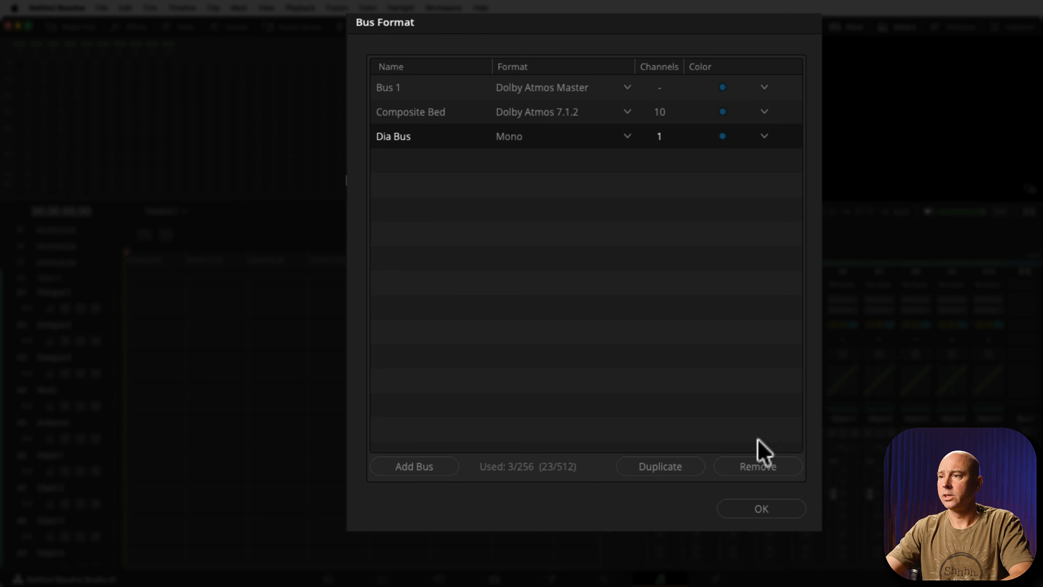
pyautogui.click(746, 509)
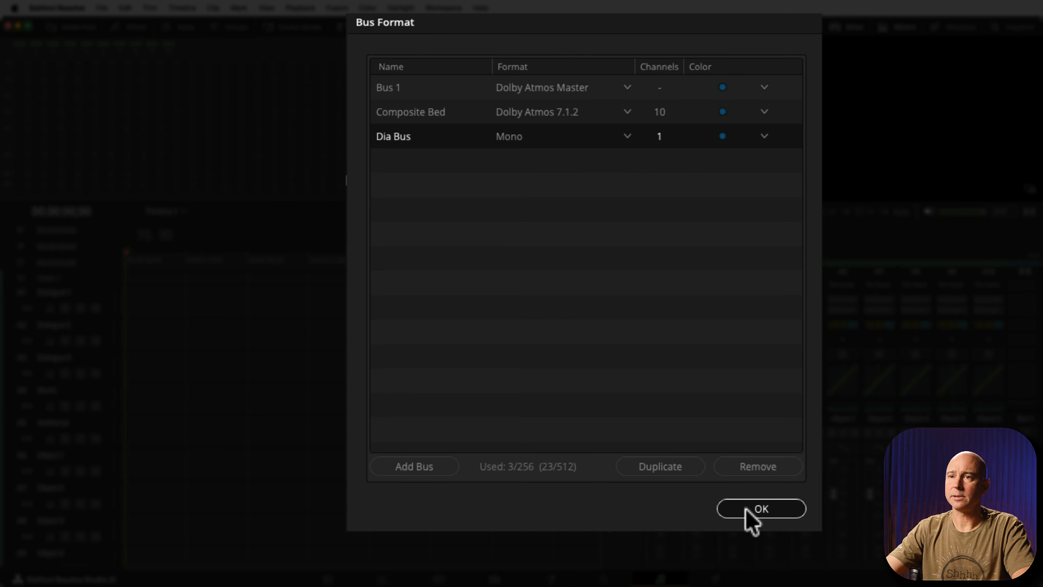
# Change the Dialogue 1 track's type to Mono and widen the mixer to fit all the bus strips.
pyautogui.click(249, 303)
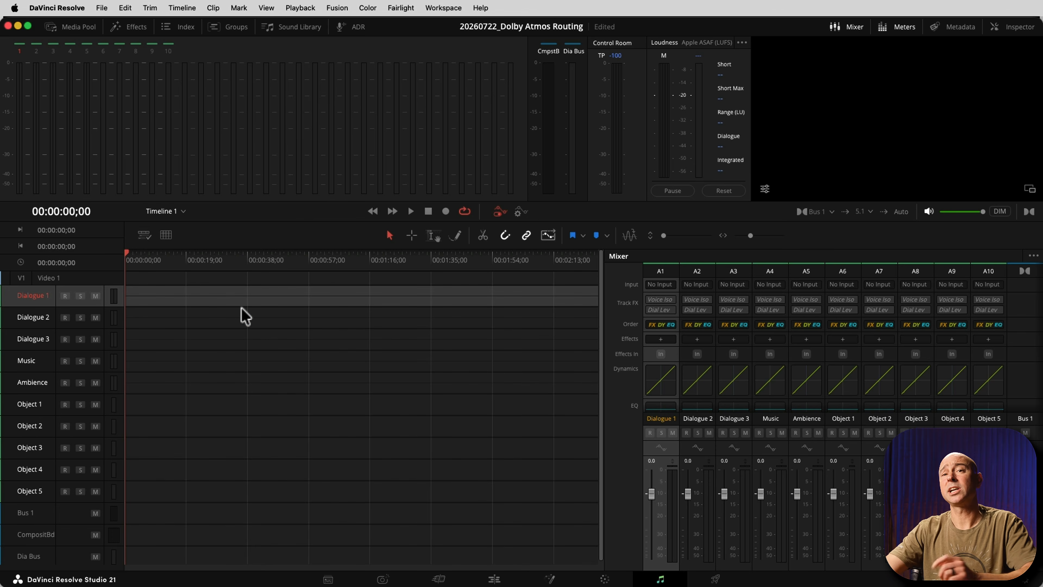
pyautogui.rightClick(115, 303)
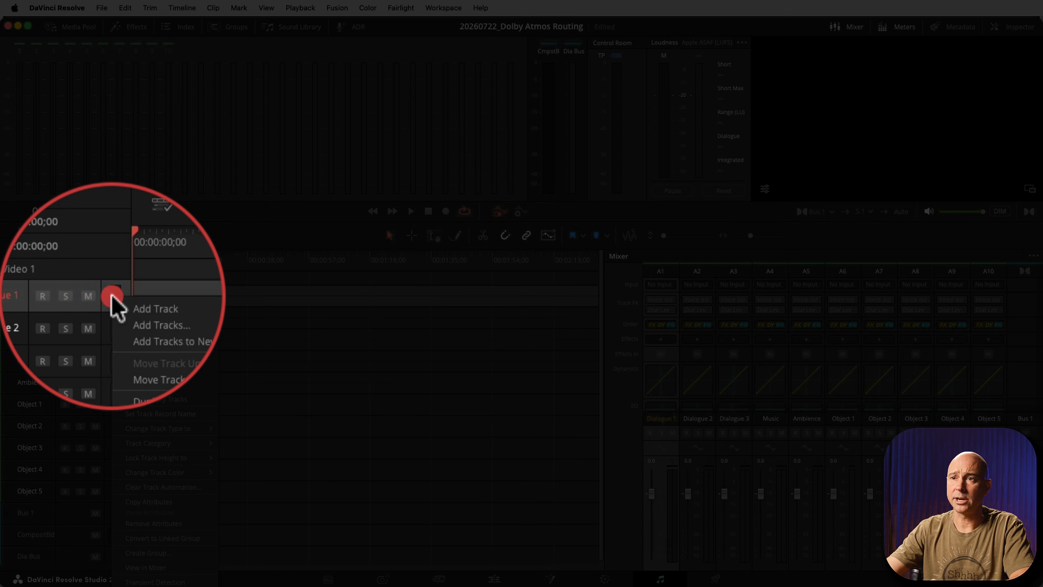
pyautogui.moveTo(174, 425)
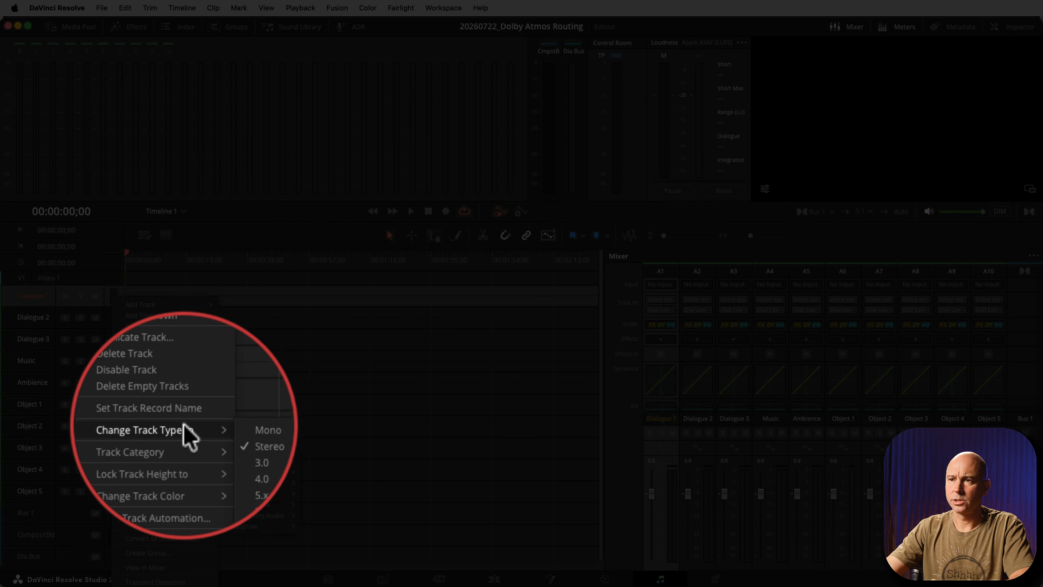
pyautogui.click(263, 427)
pyautogui.click(124, 331)
pyautogui.moveTo(601, 442); pyautogui.dragTo(523, 443)
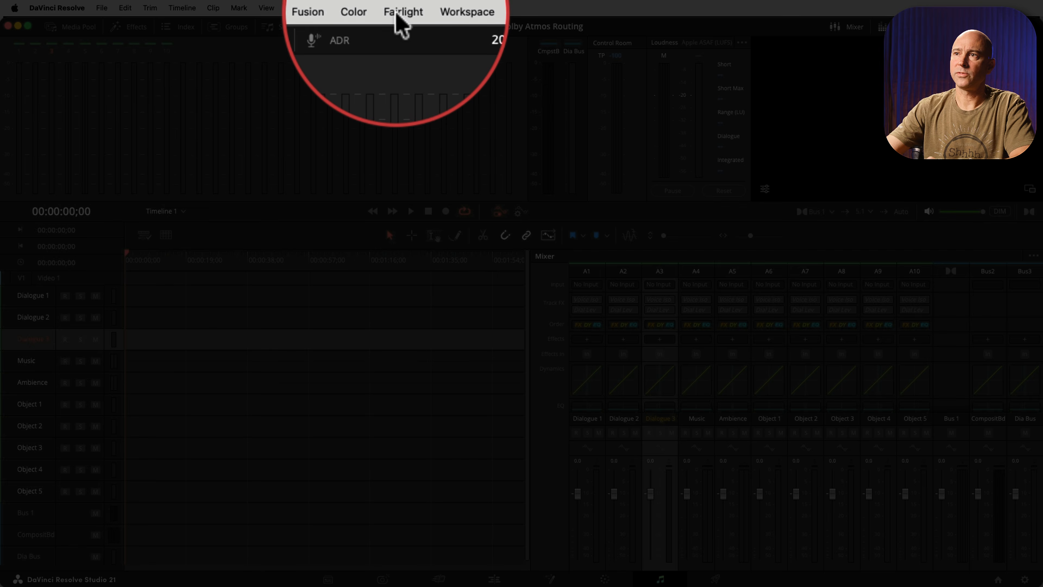
# Open the input/output patching with Bus Out as the source and Dolby Atmos Send as the destination.
pyautogui.click(397, 17)
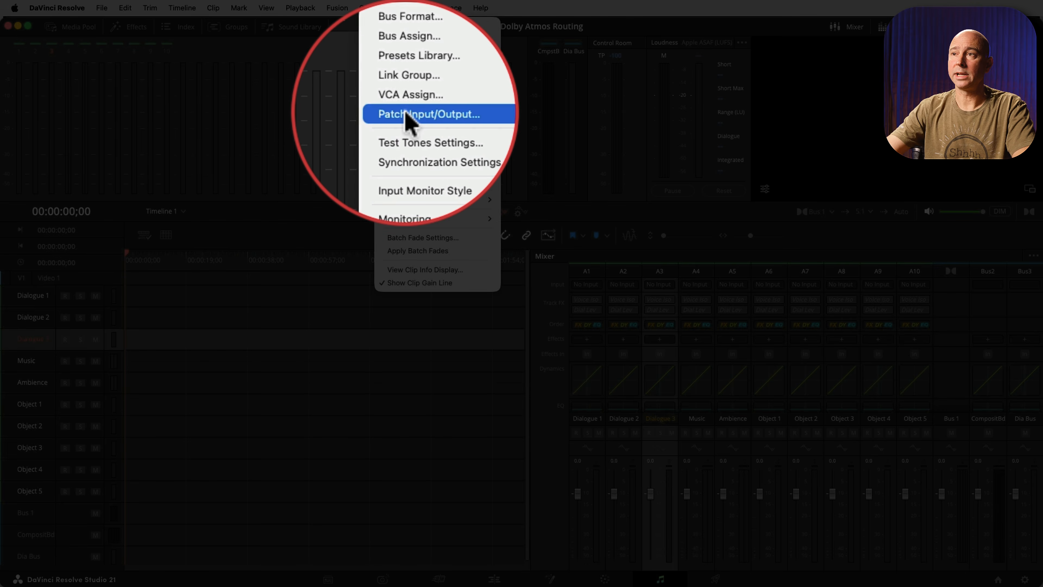
pyautogui.click(405, 114)
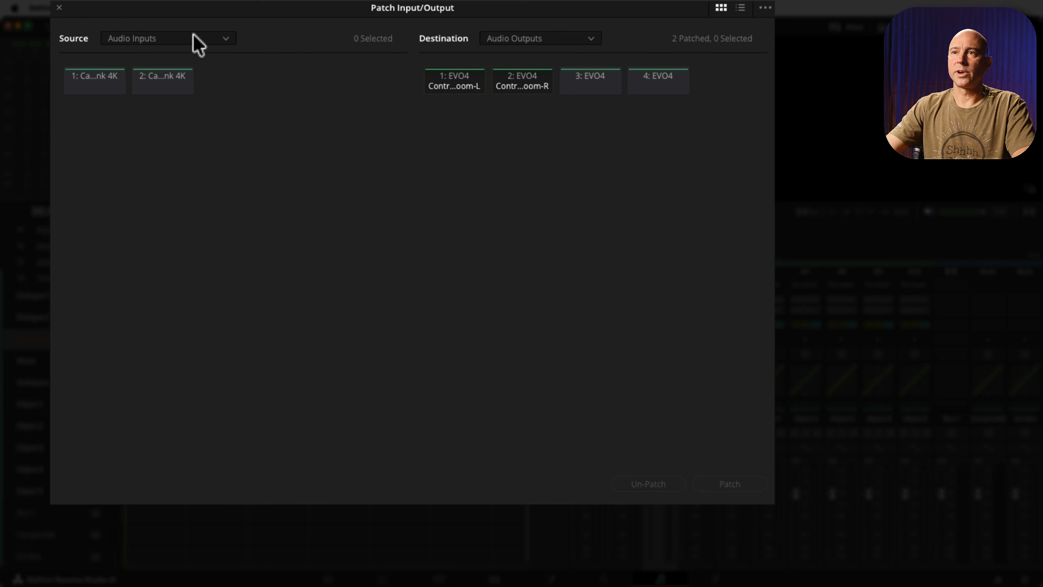
pyautogui.click(137, 39)
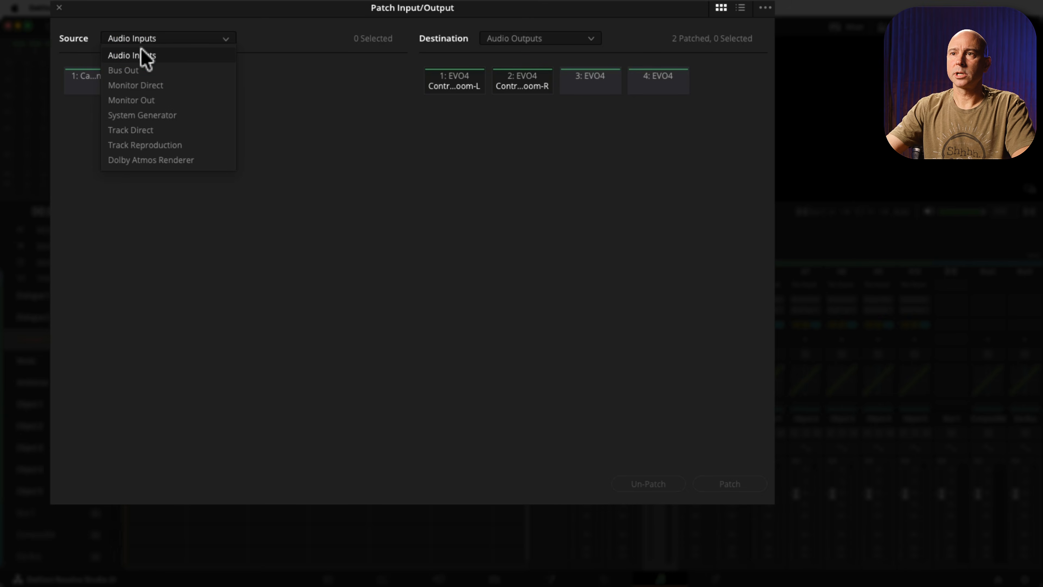
pyautogui.click(137, 71)
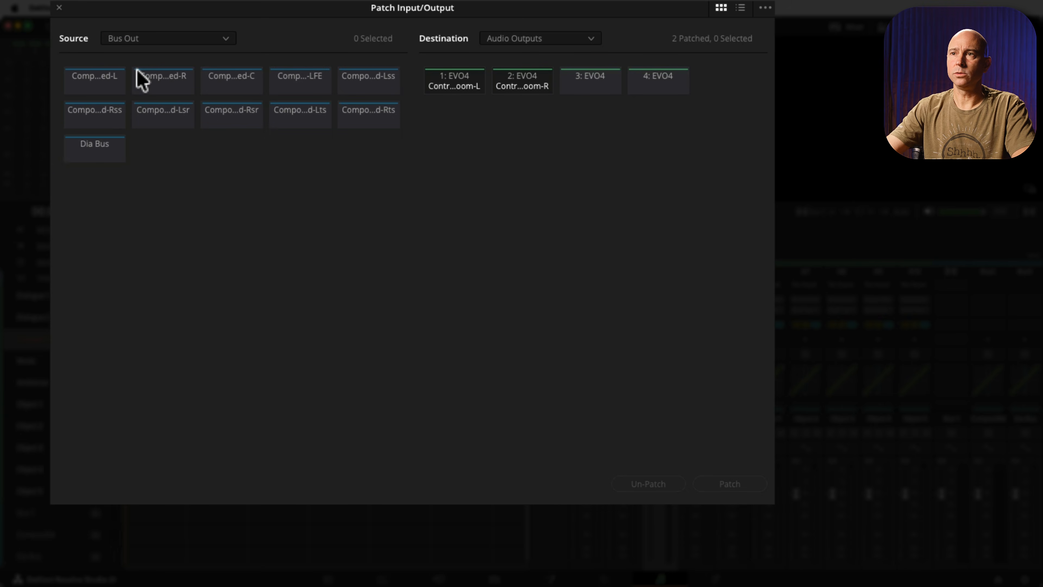
pyautogui.click(522, 40)
pyautogui.click(527, 43)
pyautogui.click(528, 42)
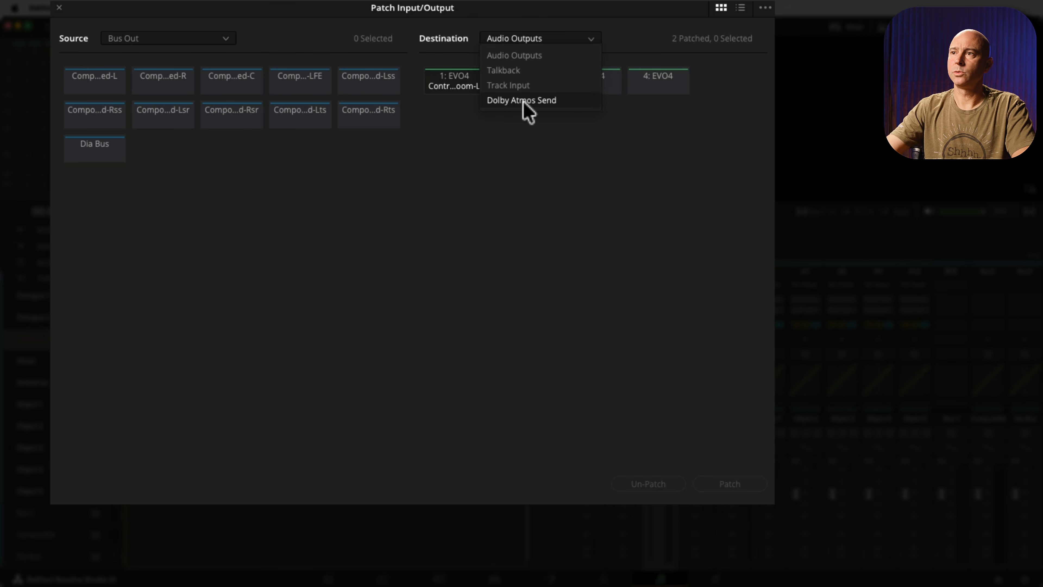
pyautogui.click(556, 101)
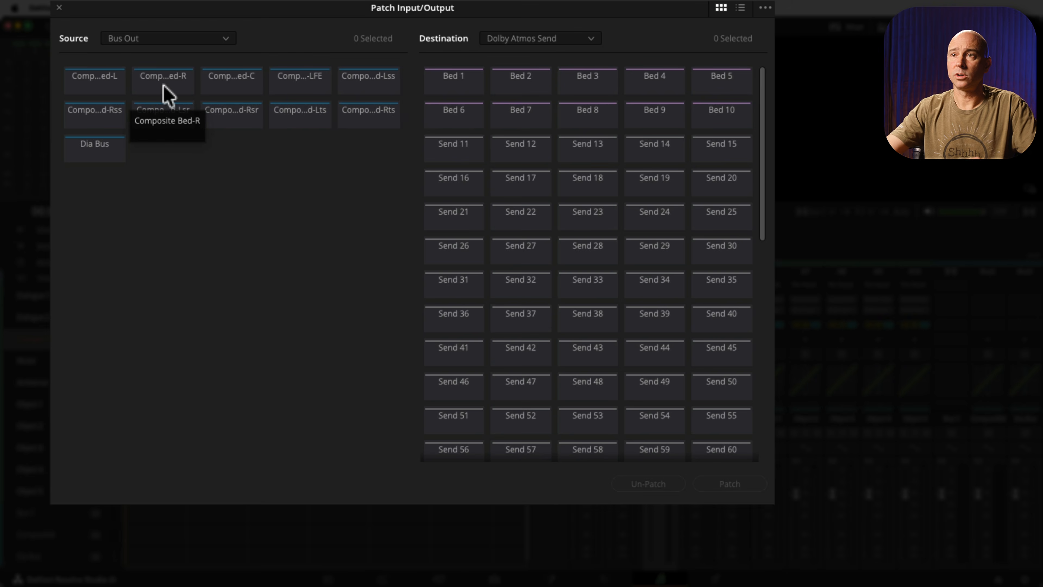
# Patch all ten Composite Bed bus channels, L through Rts, to Dolby Atmos sends Bed 1 to Bed 10.
pyautogui.click(108, 87)
pyautogui.click(170, 87)
pyautogui.click(233, 87)
pyautogui.click(287, 88)
pyautogui.click(356, 86)
pyautogui.click(353, 110)
pyautogui.click(297, 119)
pyautogui.click(250, 120)
pyautogui.click(162, 119)
pyautogui.click(107, 120)
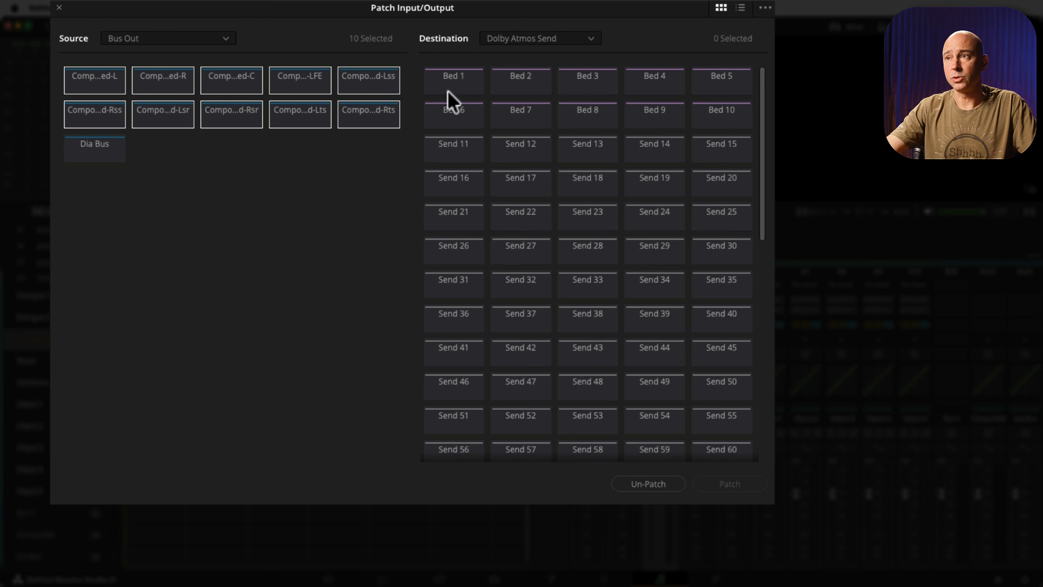
pyautogui.click(458, 86)
pyautogui.click(530, 84)
pyautogui.click(594, 83)
pyautogui.click(662, 82)
pyautogui.click(733, 80)
pyautogui.moveTo(722, 117); pyautogui.dragTo(454, 119)
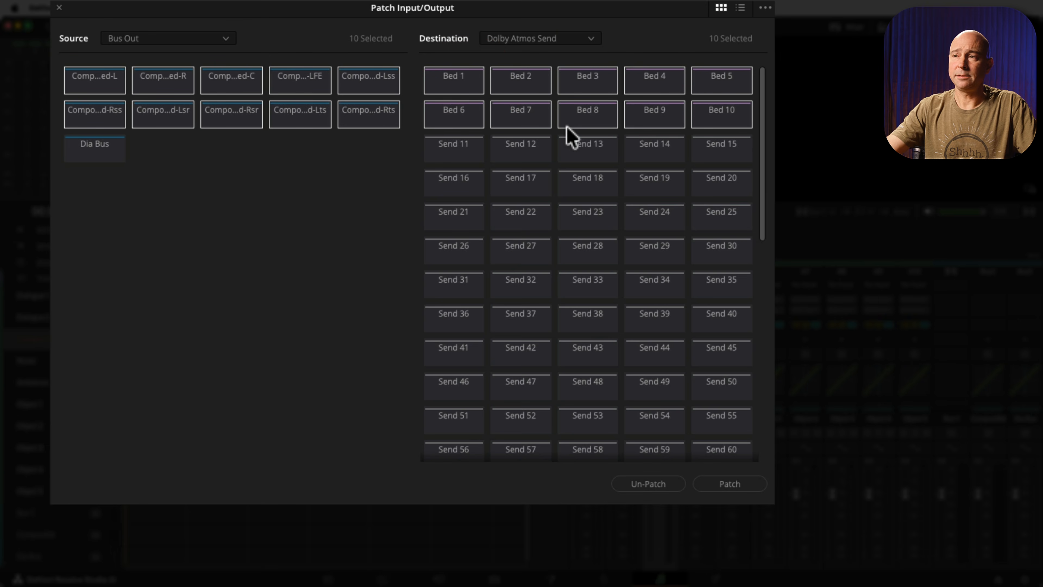
pyautogui.click(726, 482)
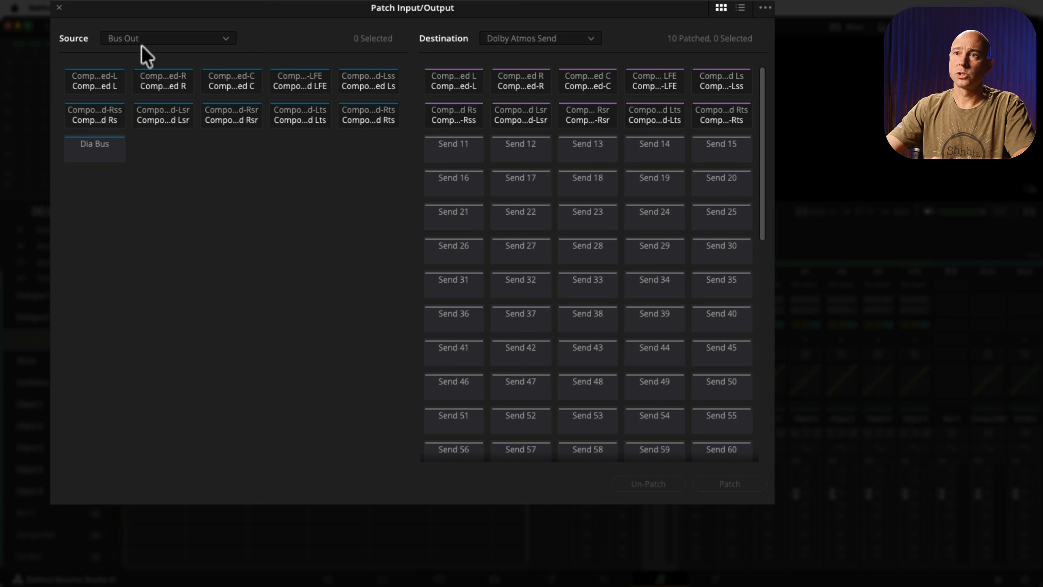
# Patch the Track Direct outputs of Object 1 to Object 5 to Dolby Atmos Sends 11 to 15 and close the patching window.
pyautogui.click(134, 40)
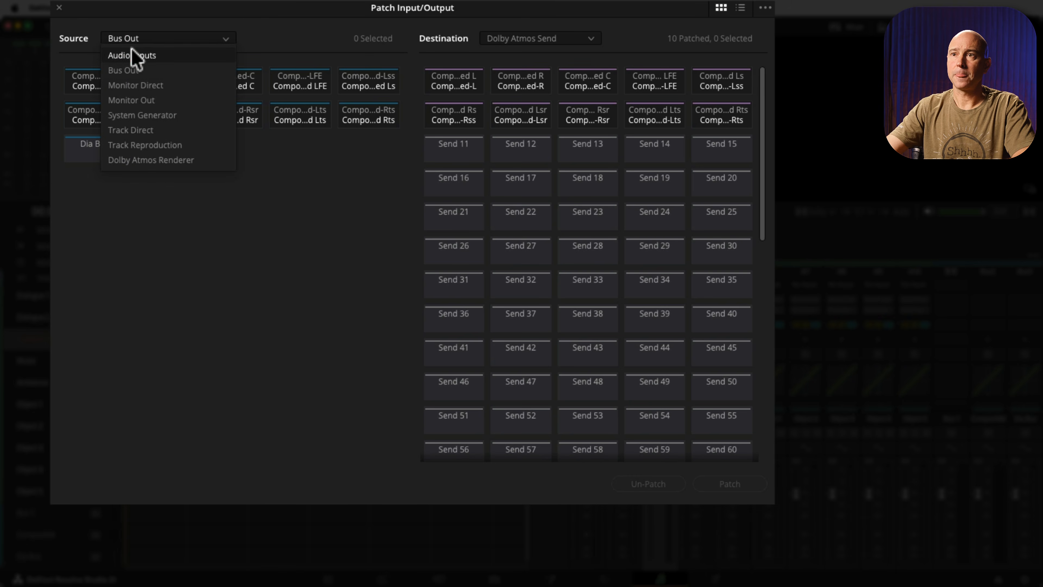
pyautogui.click(144, 132)
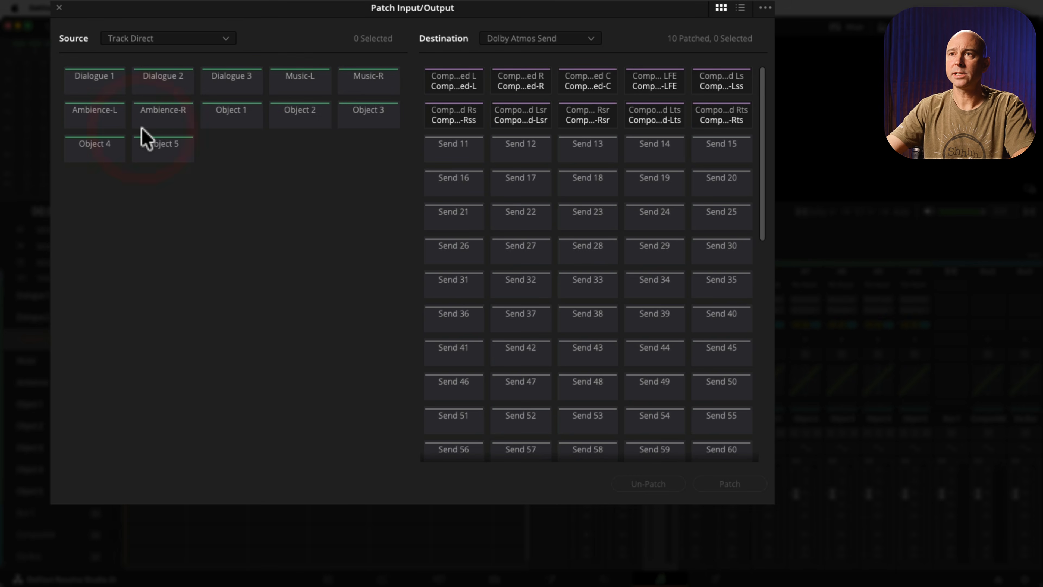
pyautogui.click(233, 117)
pyautogui.click(304, 117)
pyautogui.click(364, 120)
pyautogui.click(98, 154)
pyautogui.click(160, 148)
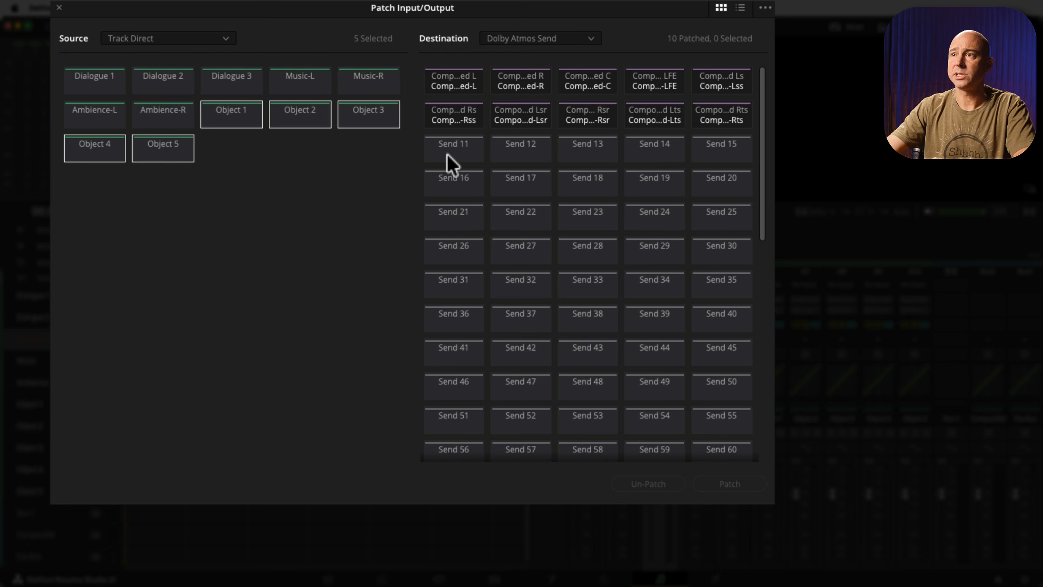
pyautogui.scroll(-10, 511, 211)
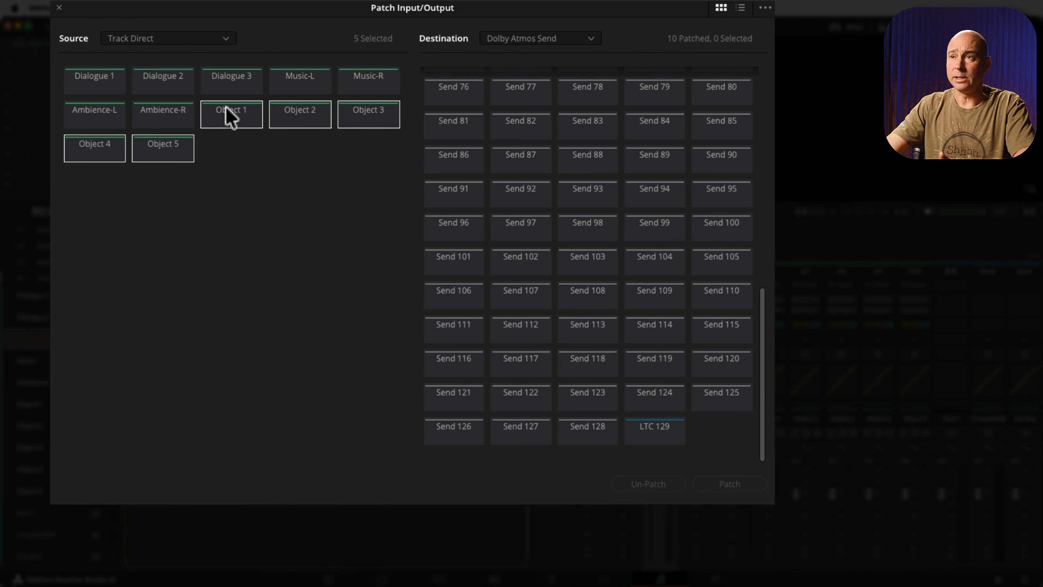
pyautogui.scroll(10, 482, 236)
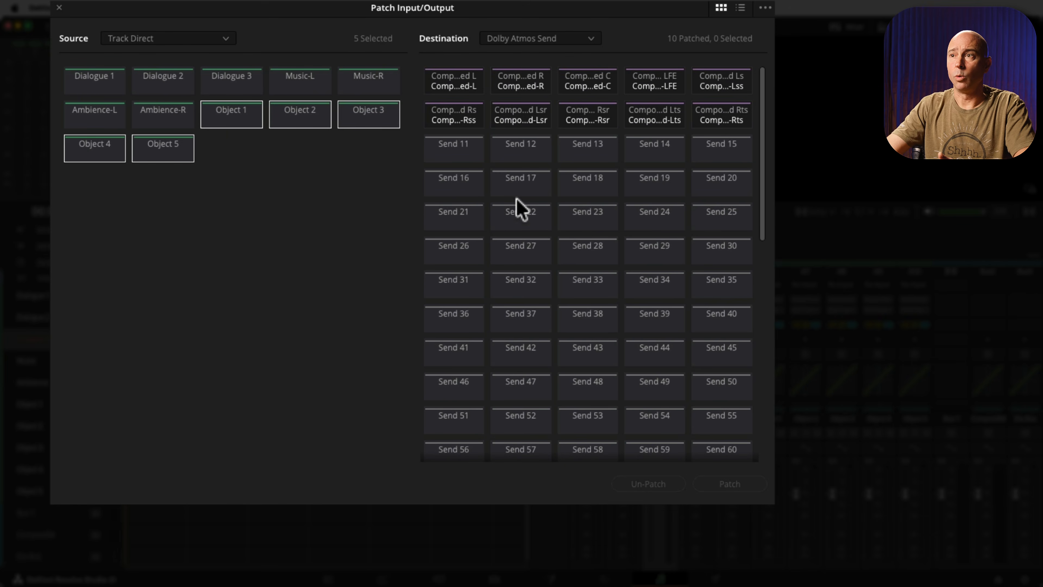
pyautogui.click(436, 148)
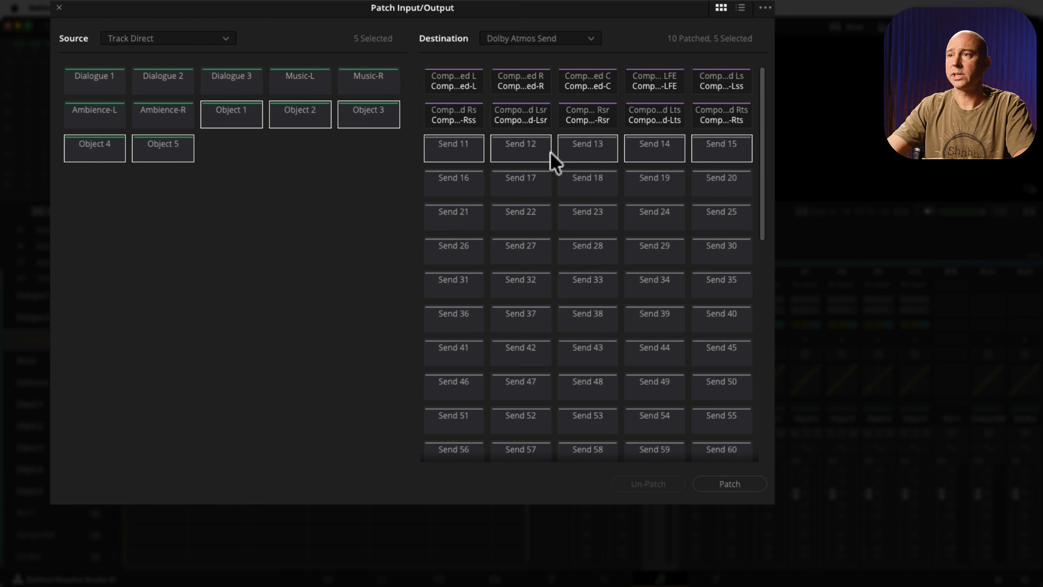
pyautogui.click(731, 487)
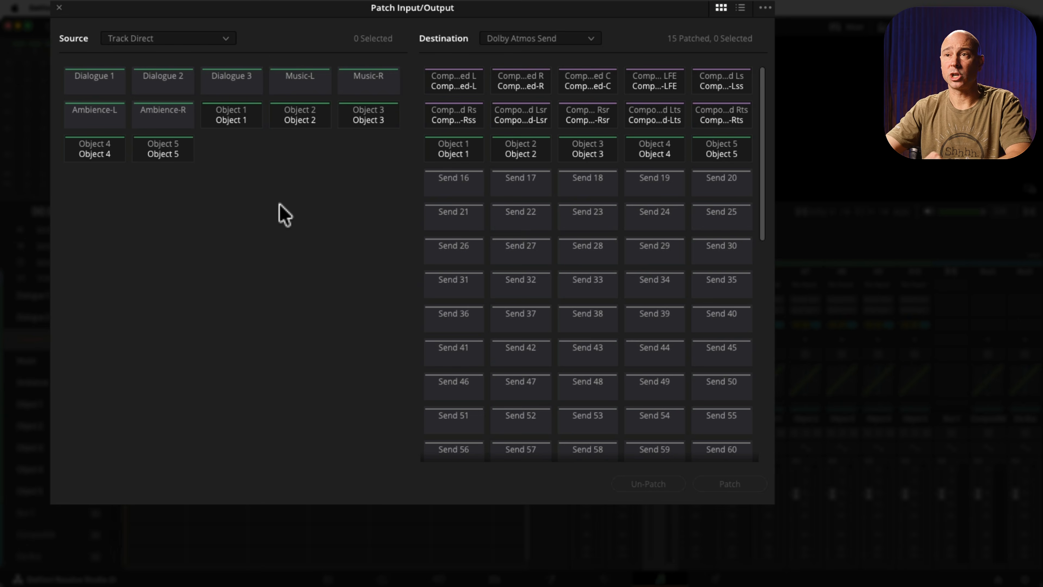
pyautogui.click(59, 7)
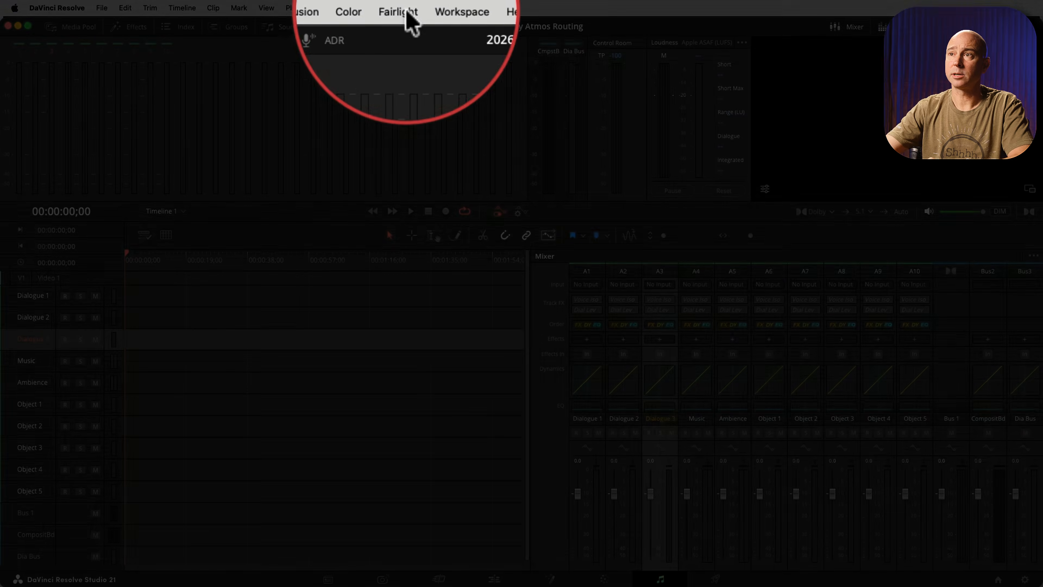
# Open the bus assignments and assign the Dialogue 1, Dialogue 2 and Dialogue 3 tracks to the Dia Bus output.
pyautogui.click(400, 8)
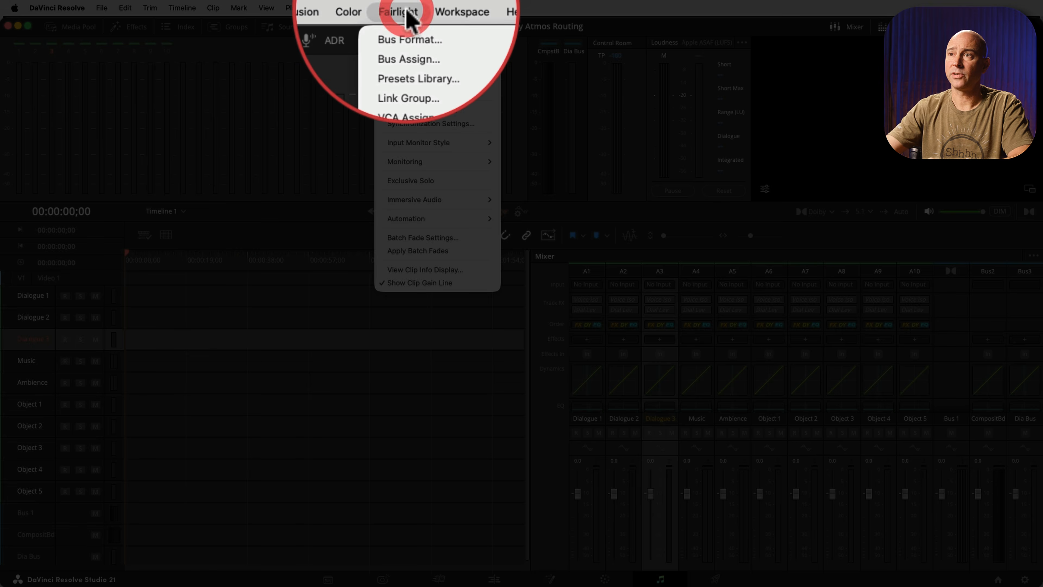
pyautogui.click(407, 60)
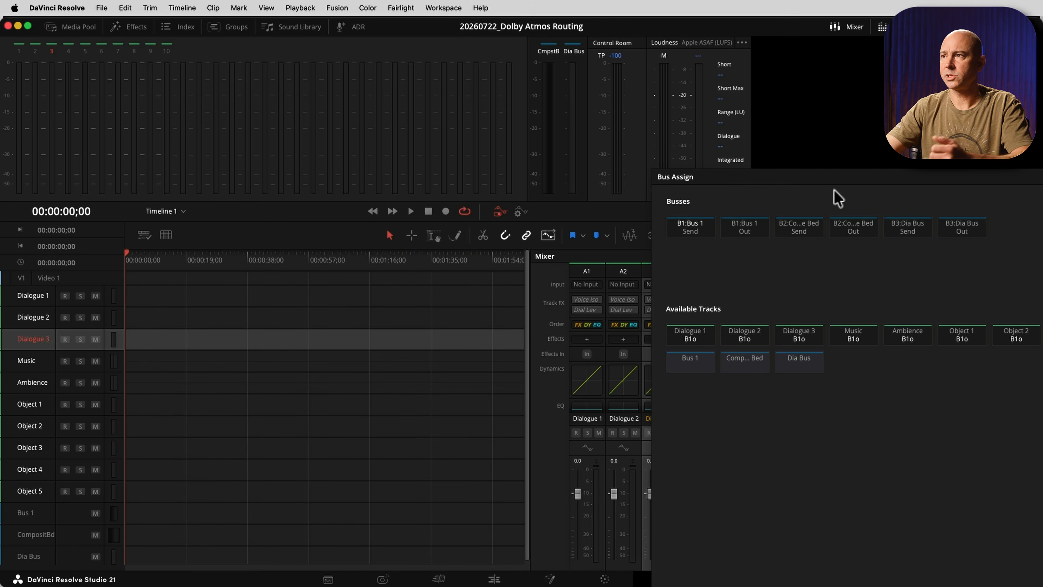
pyautogui.moveTo(729, 175); pyautogui.dragTo(230, 27)
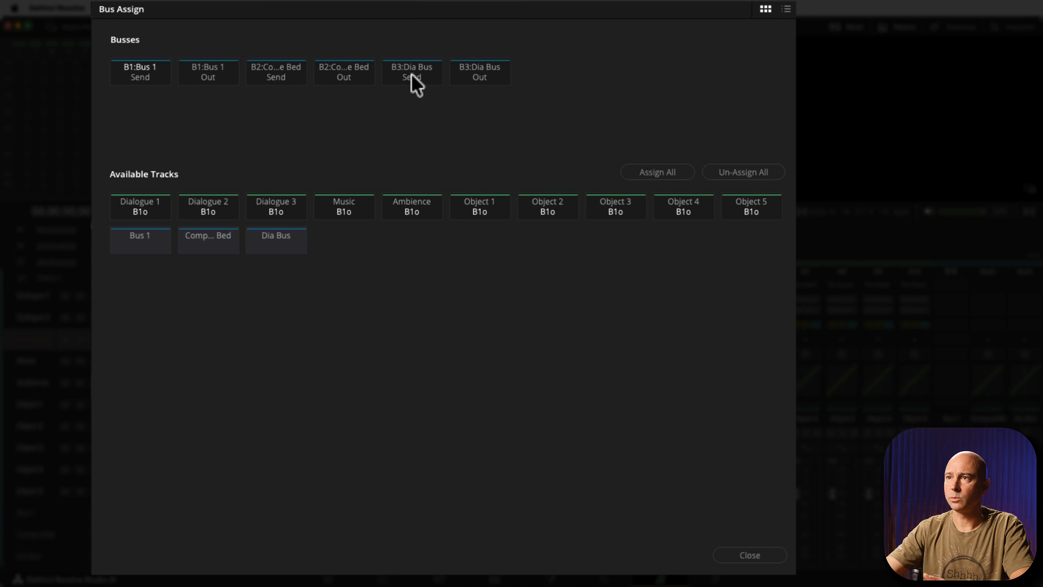
pyautogui.click(473, 76)
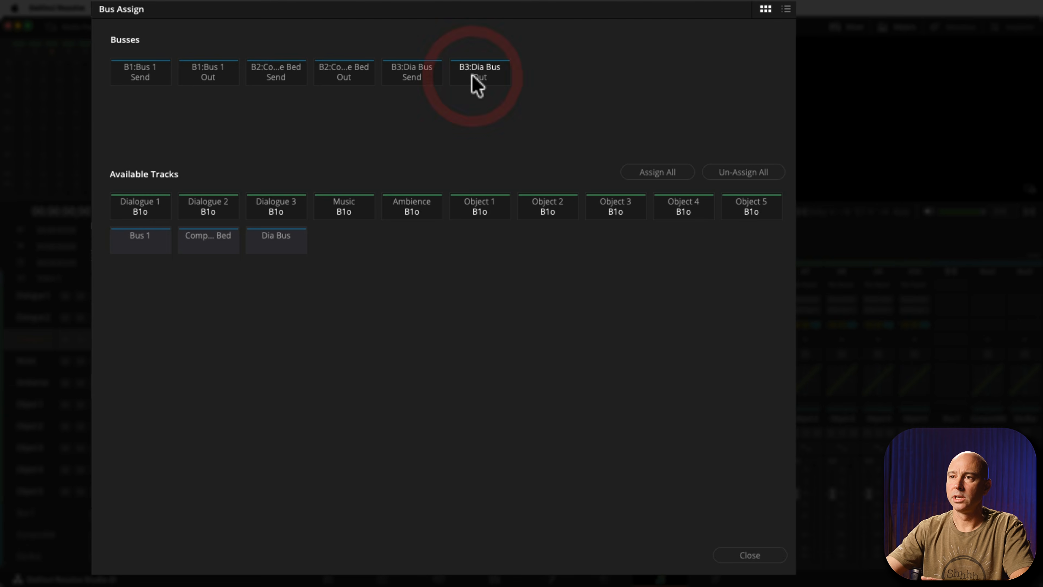
pyautogui.click(154, 213)
pyautogui.click(209, 213)
pyautogui.click(283, 214)
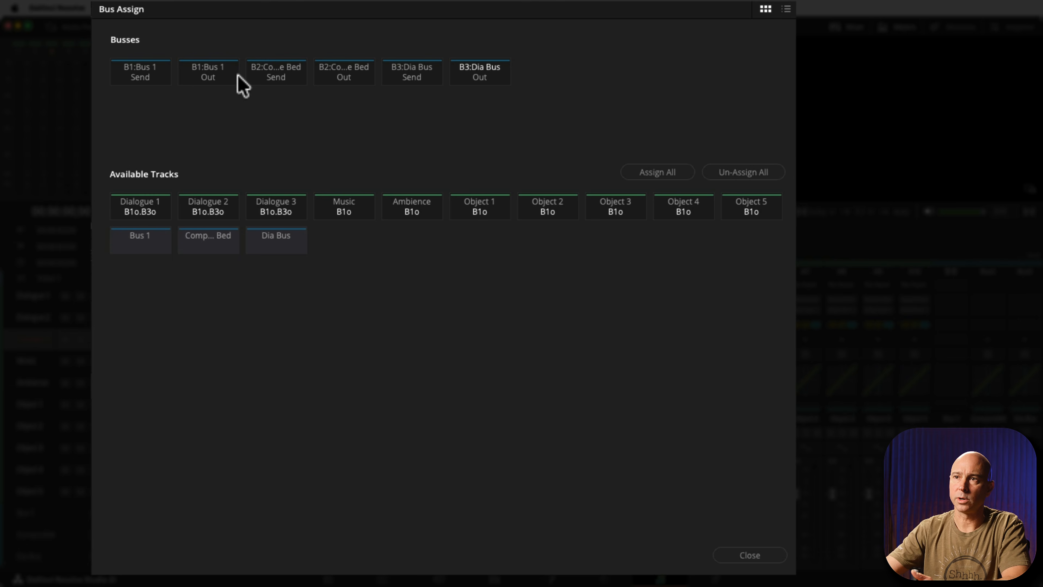
# Unassign the three Dialogue tracks, Music and Ambience from the Bus 1 output.
pyautogui.click(213, 75)
pyautogui.click(150, 217)
pyautogui.click(212, 214)
pyautogui.click(270, 220)
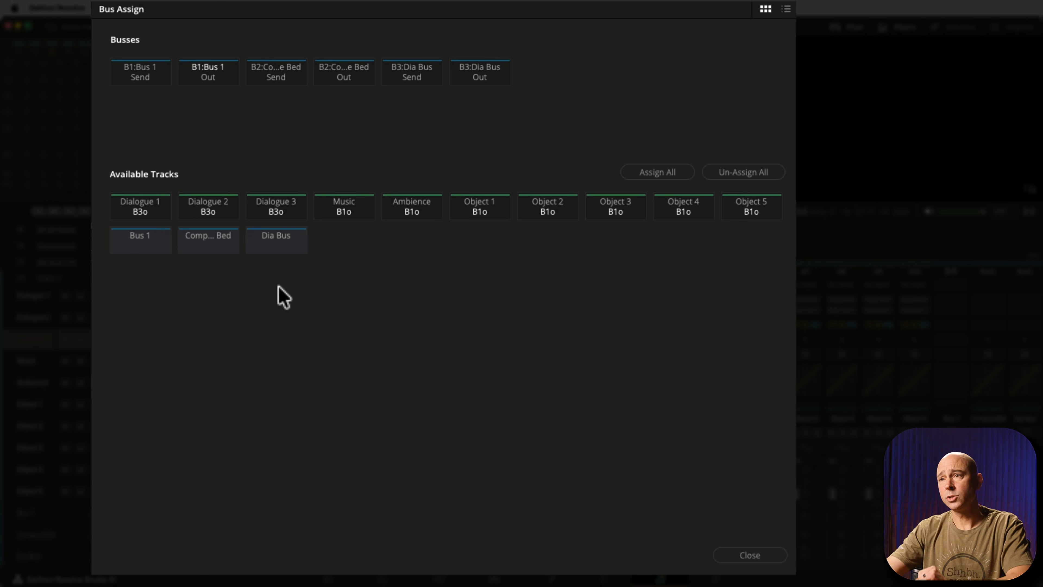
pyautogui.click(345, 213)
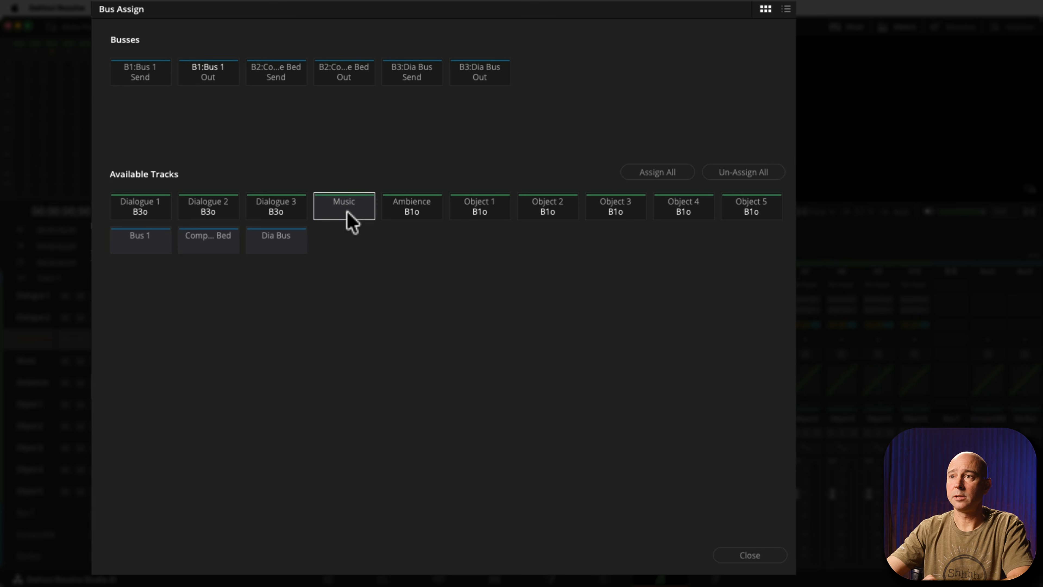
pyautogui.click(347, 214)
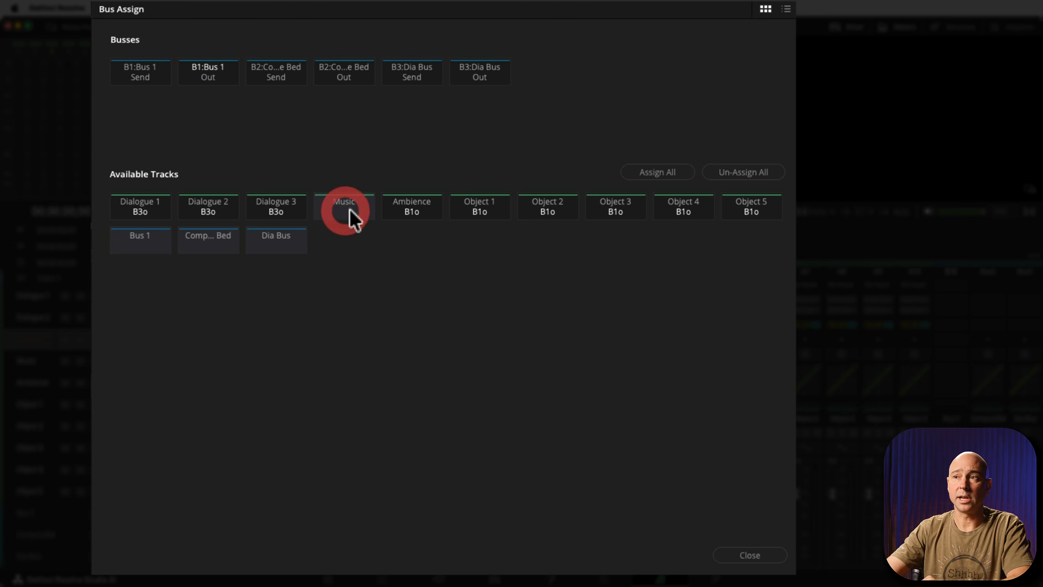
pyautogui.click(423, 222)
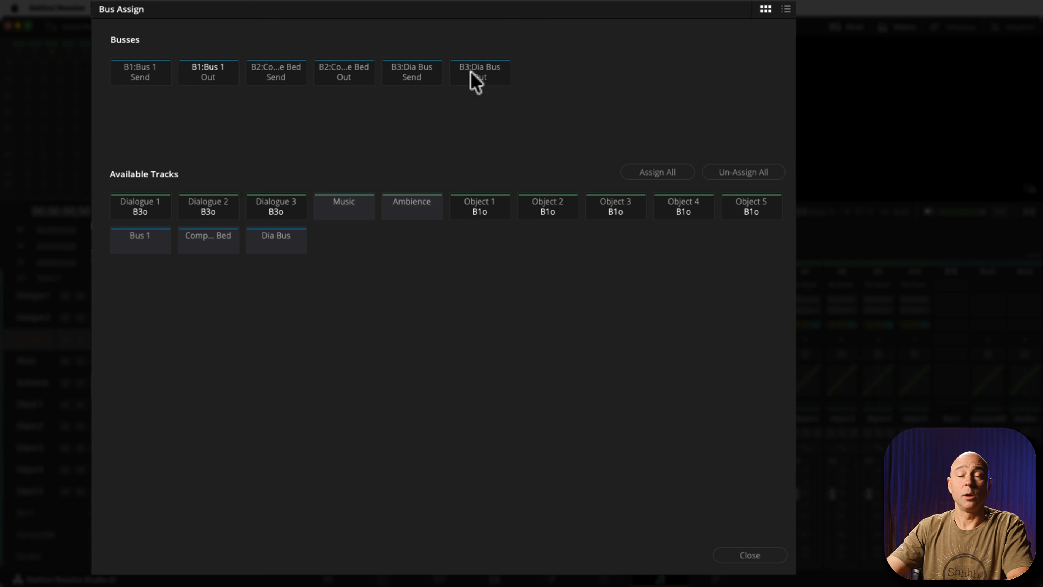
# Assign the Music and Ambience tracks to the Composite Bed output.
pyautogui.click(354, 76)
pyautogui.click(354, 211)
pyautogui.click(414, 212)
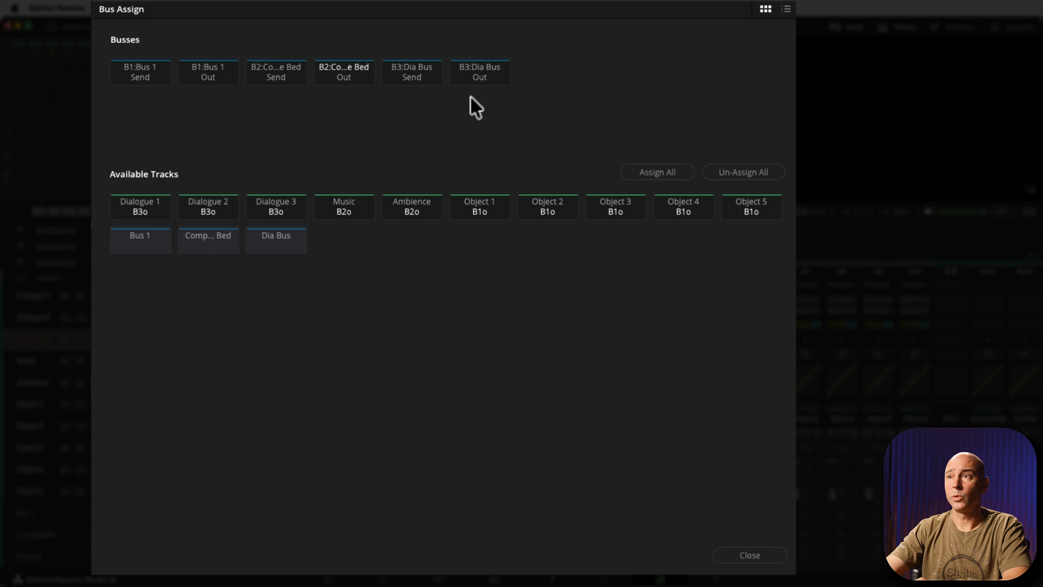
# Assign the Composite Bed bus to the Dia Bus output and Bus 1 to the Composite Bed output, and close the bus assignments.
pyautogui.click(477, 77)
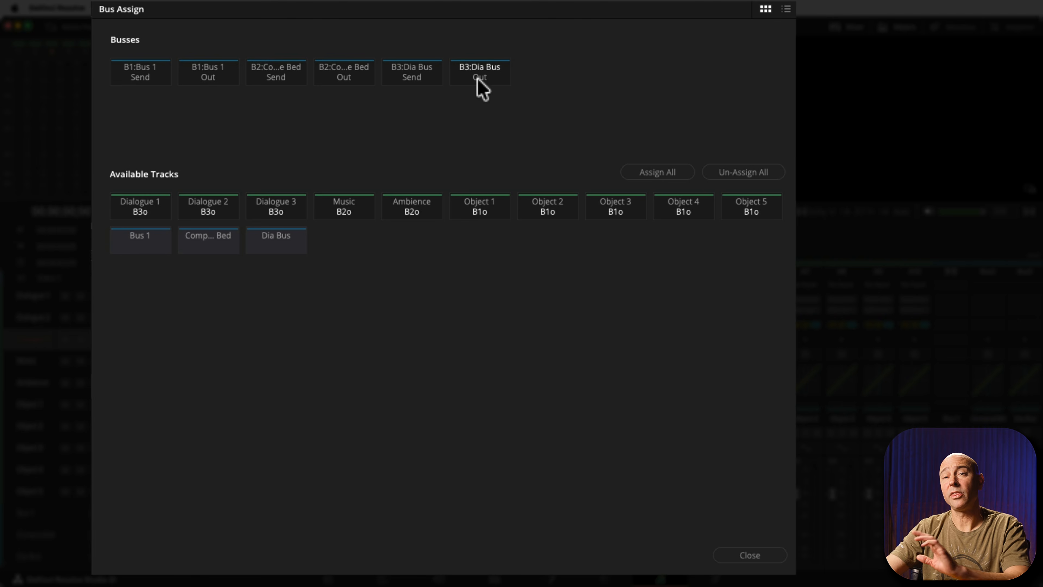
pyautogui.click(217, 244)
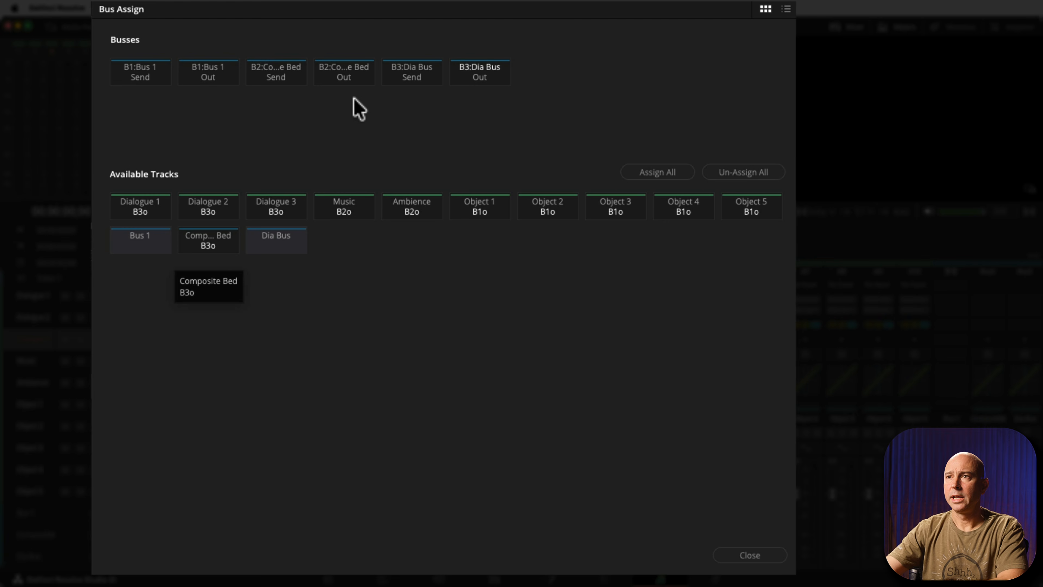
pyautogui.click(346, 74)
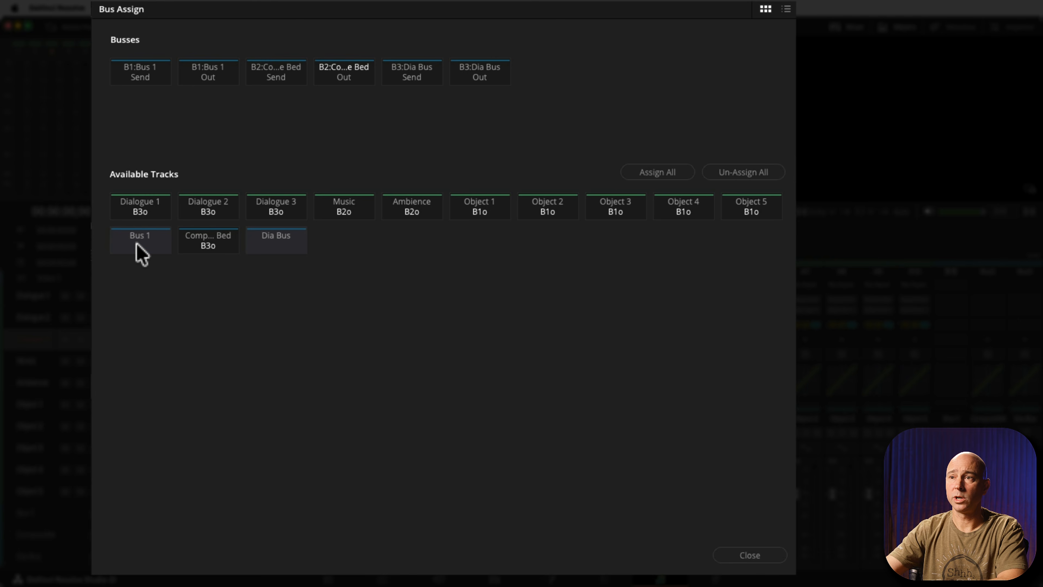
pyautogui.click(748, 556)
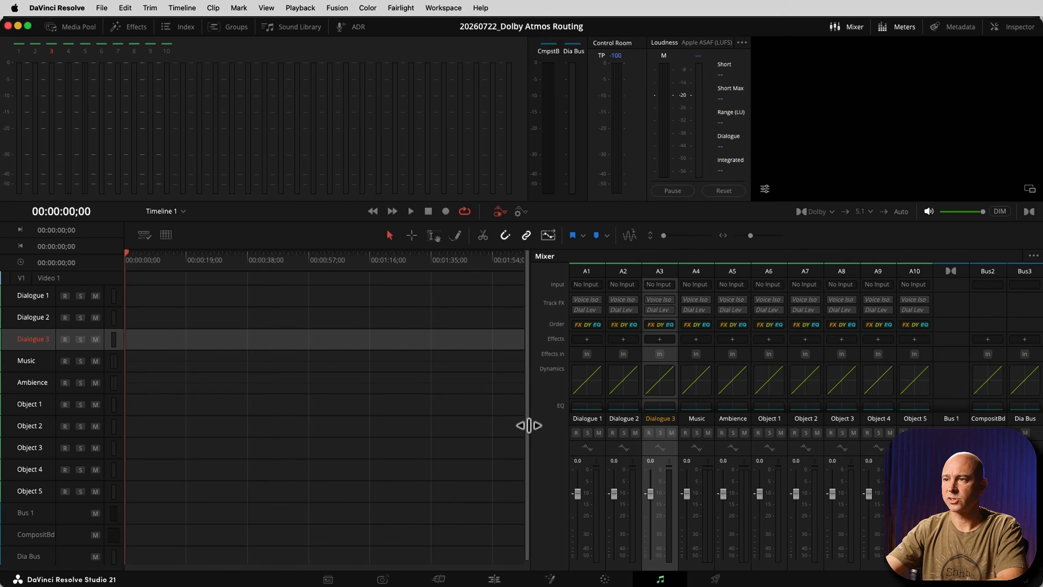
# Enlarge the mixer vertically to show the bus outputs and select the Composite Bed bus strip.
pyautogui.click(400, 425)
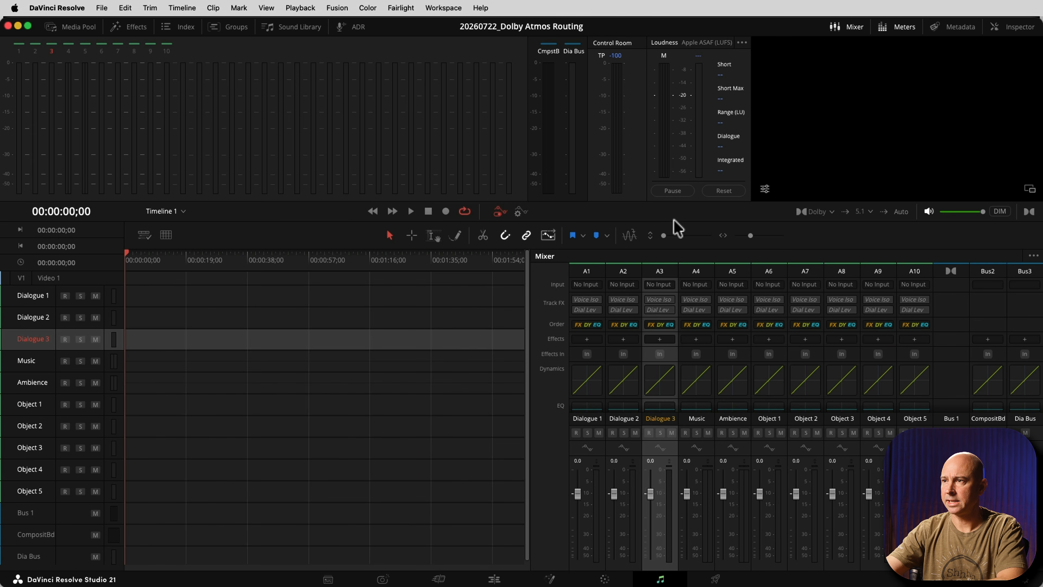
pyautogui.moveTo(671, 203); pyautogui.dragTo(676, 121)
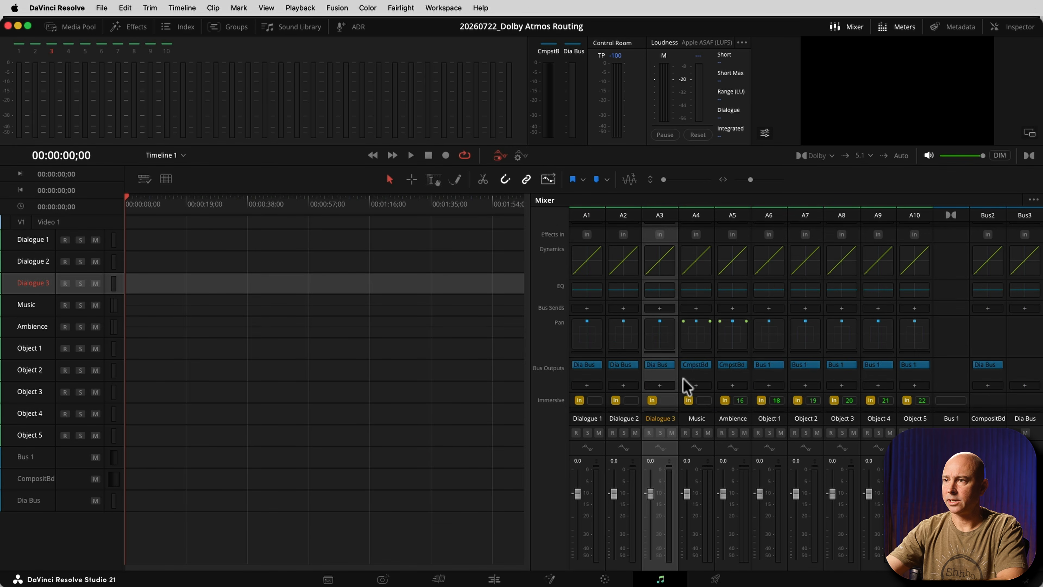
pyautogui.click(1000, 271)
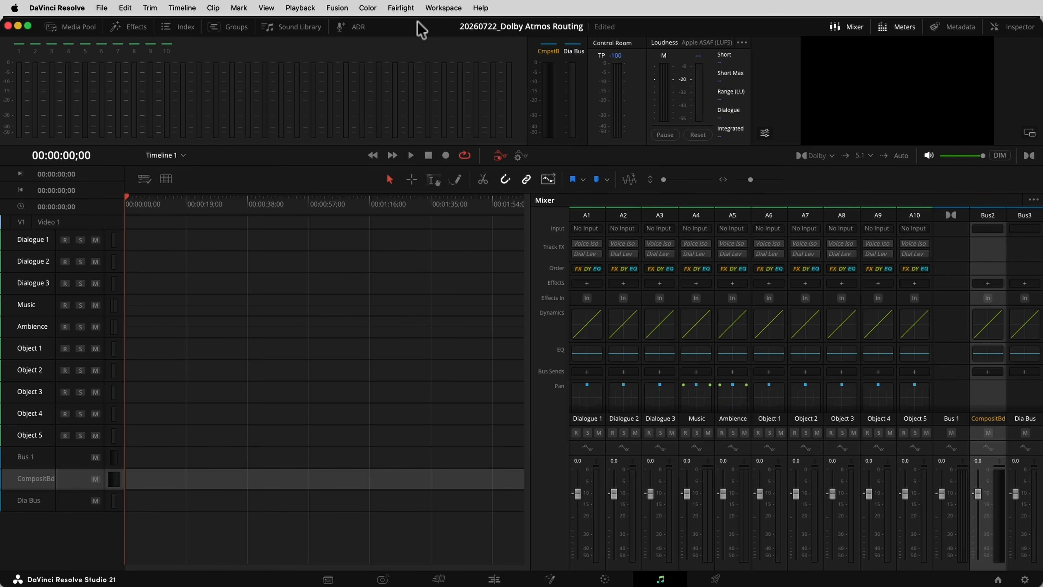
# Color the Composite Bed bus orange and the Dia Bus pink in the bus format settings.
pyautogui.click(400, 8)
pyautogui.click(404, 26)
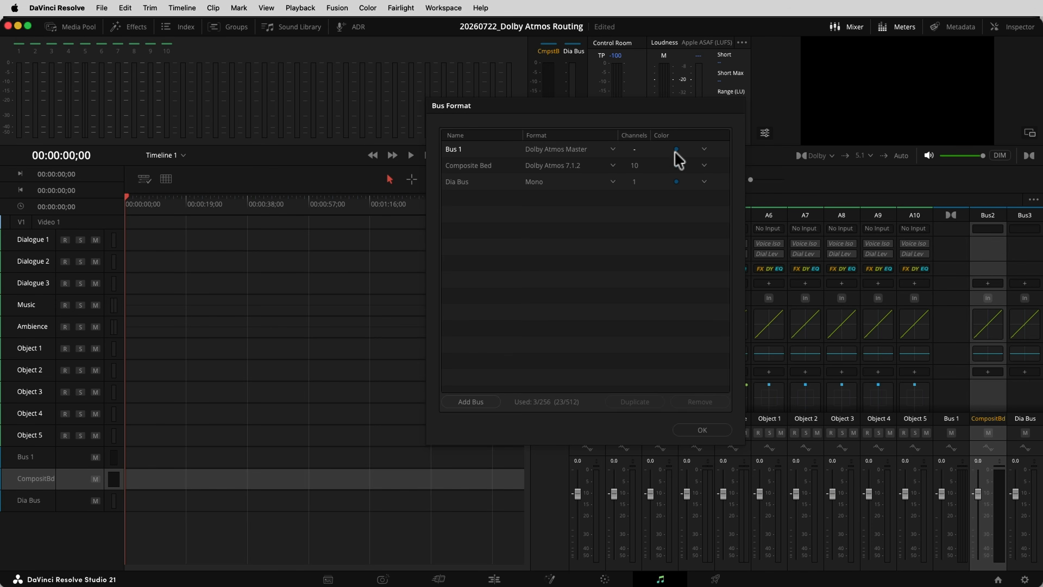
pyautogui.click(675, 166)
pyautogui.click(675, 195)
pyautogui.click(675, 183)
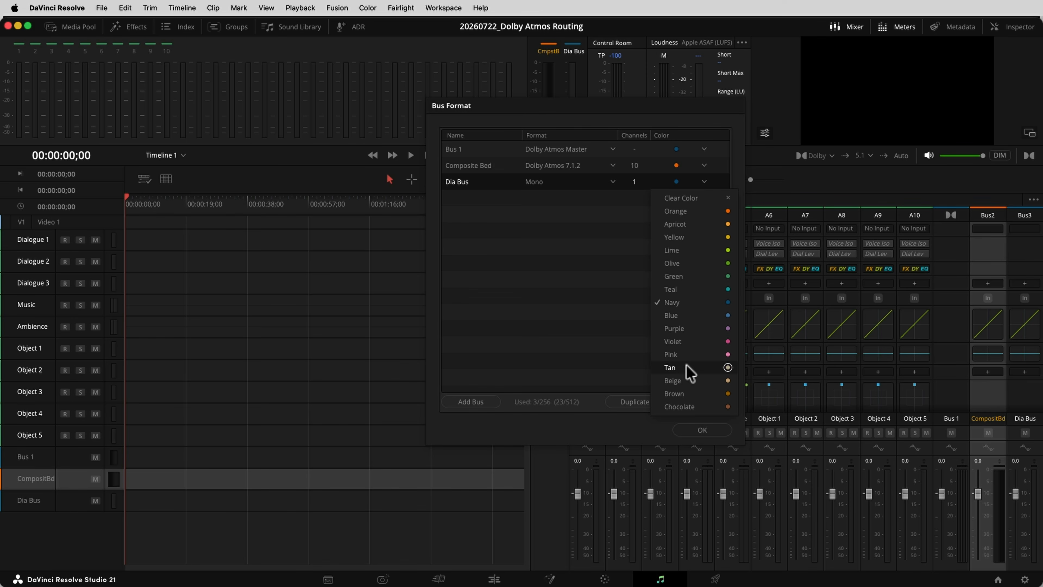
pyautogui.click(689, 354)
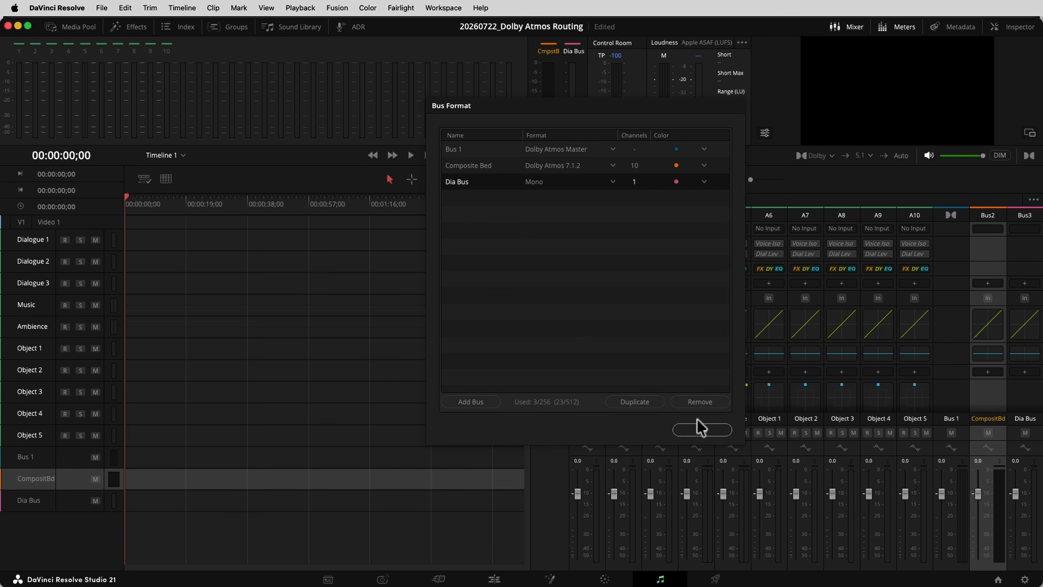
pyautogui.click(702, 429)
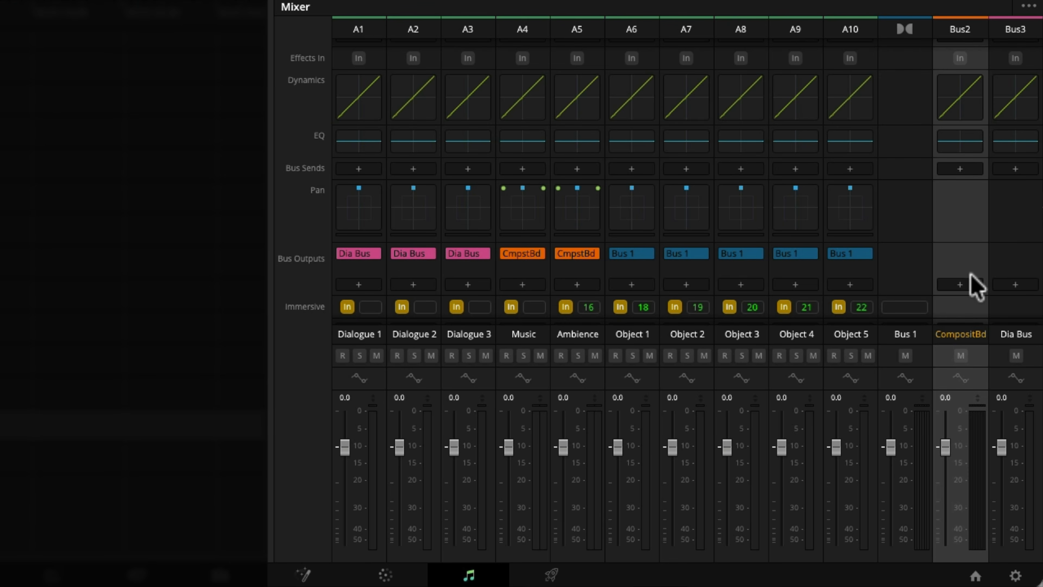
# Assign the Dia Bus output to the Composite Bed in the mixer.
pyautogui.click(1022, 278)
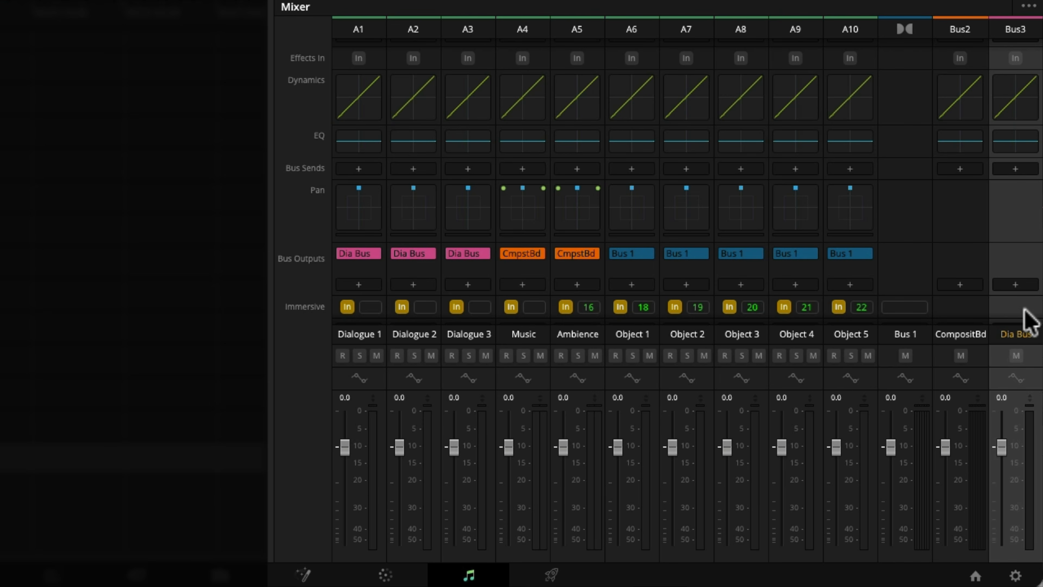
pyautogui.click(1016, 287)
pyautogui.scroll(-1, 1015, 288)
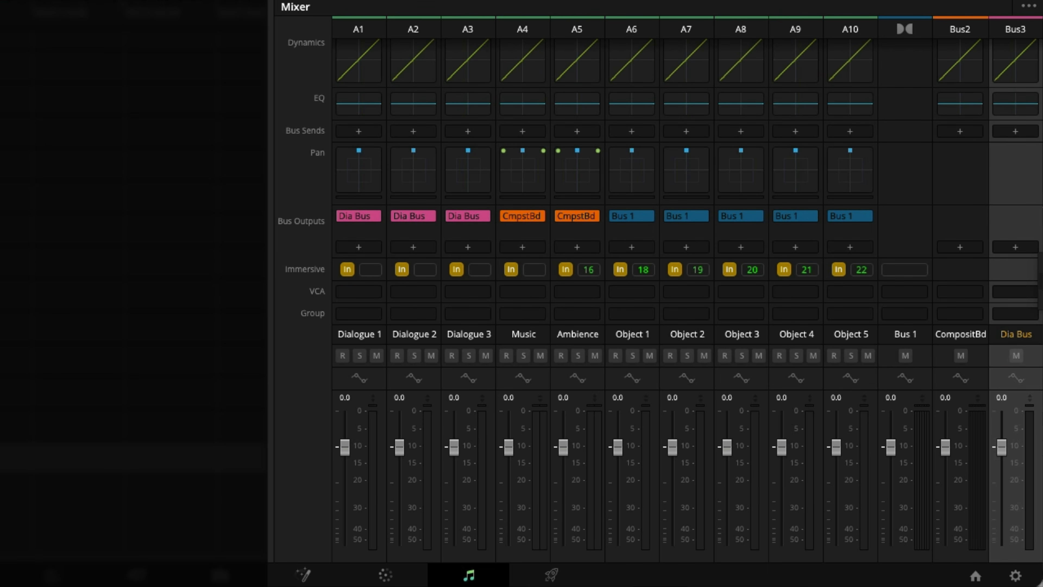
pyautogui.click(1042, 271)
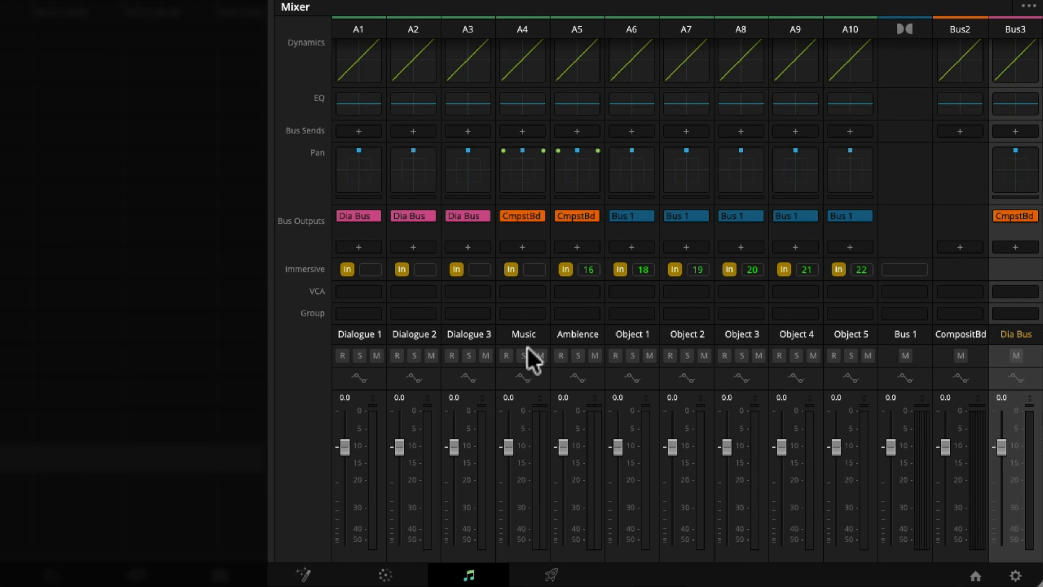
pyautogui.click(577, 335)
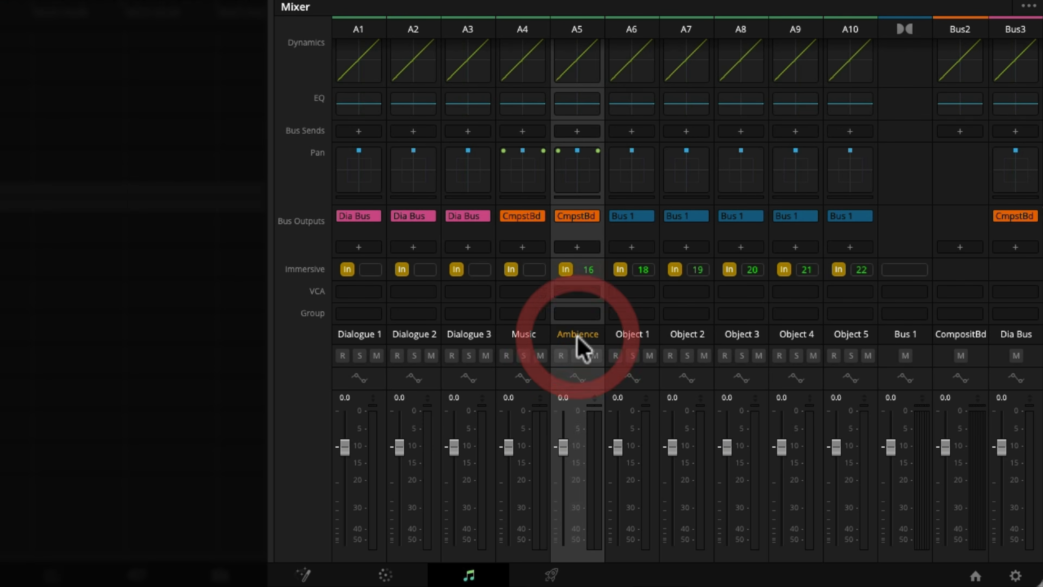
pyautogui.rightClick(963, 313)
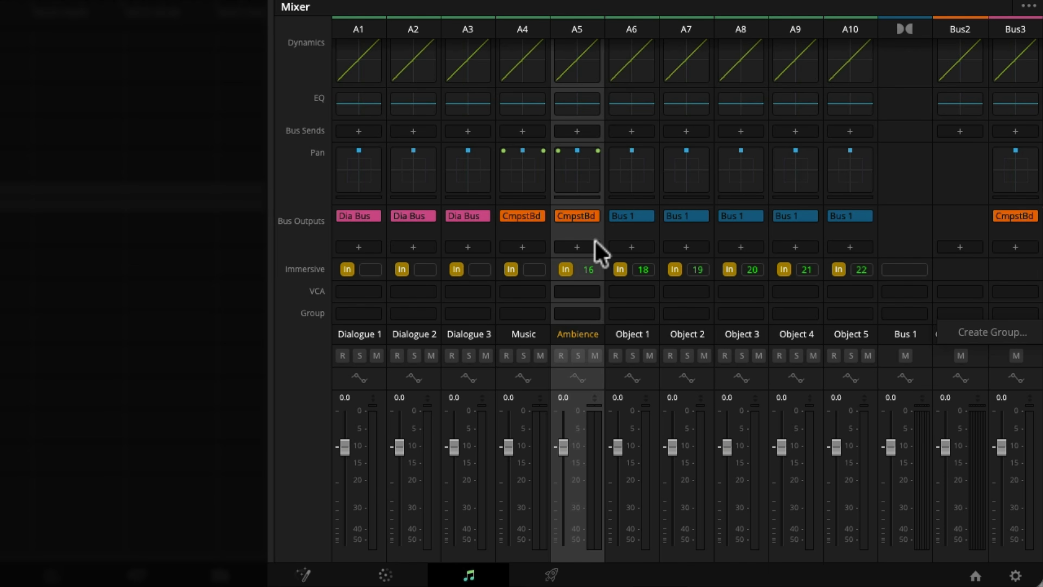
pyautogui.click(526, 347)
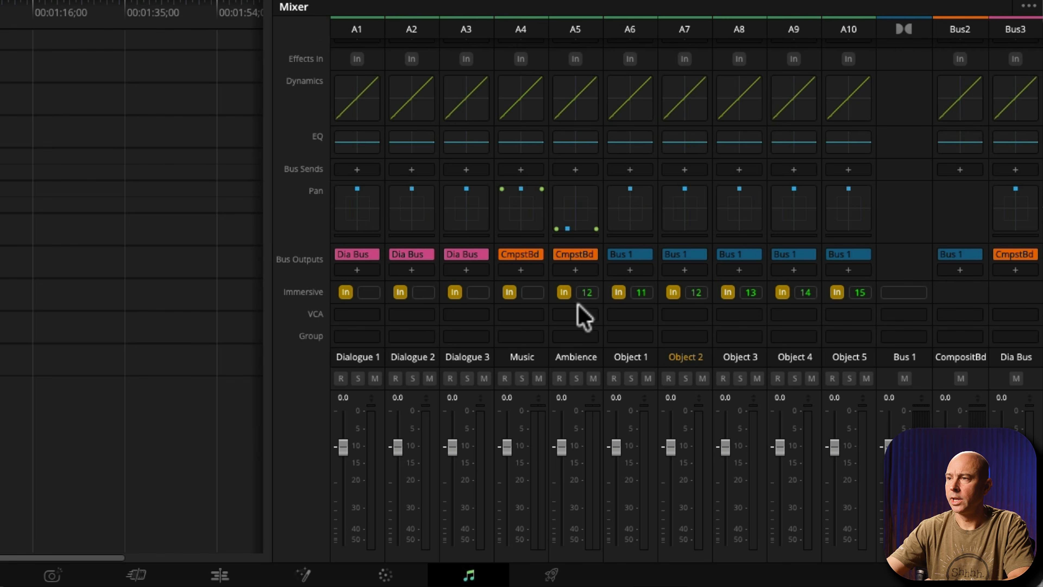
pyautogui.click(587, 295)
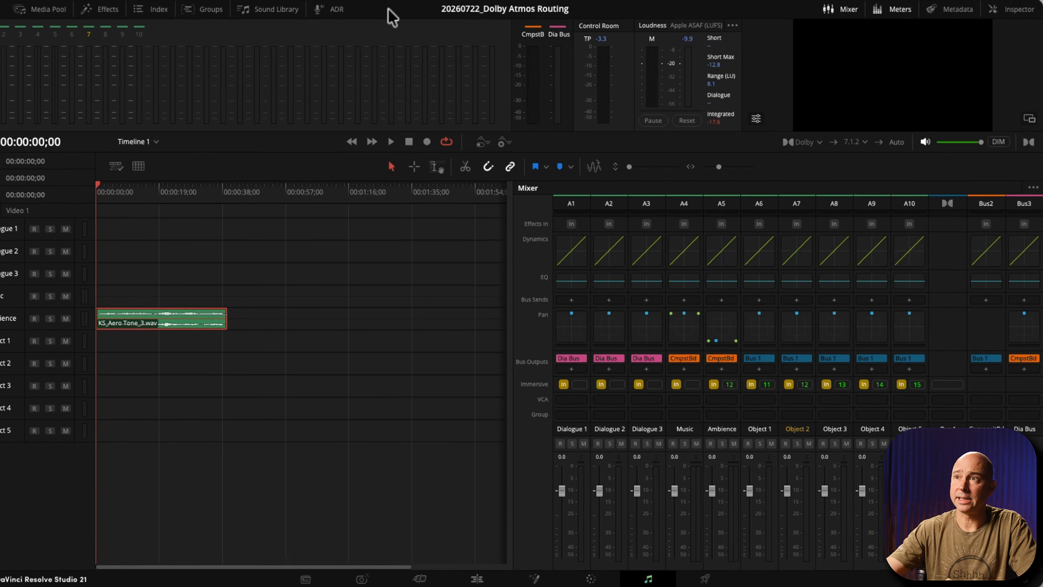
# Review how the Composite Bed channels and objects are patched from Track Direct to Dolby Atmos Send, and close the patching window.
pyautogui.click(401, 7)
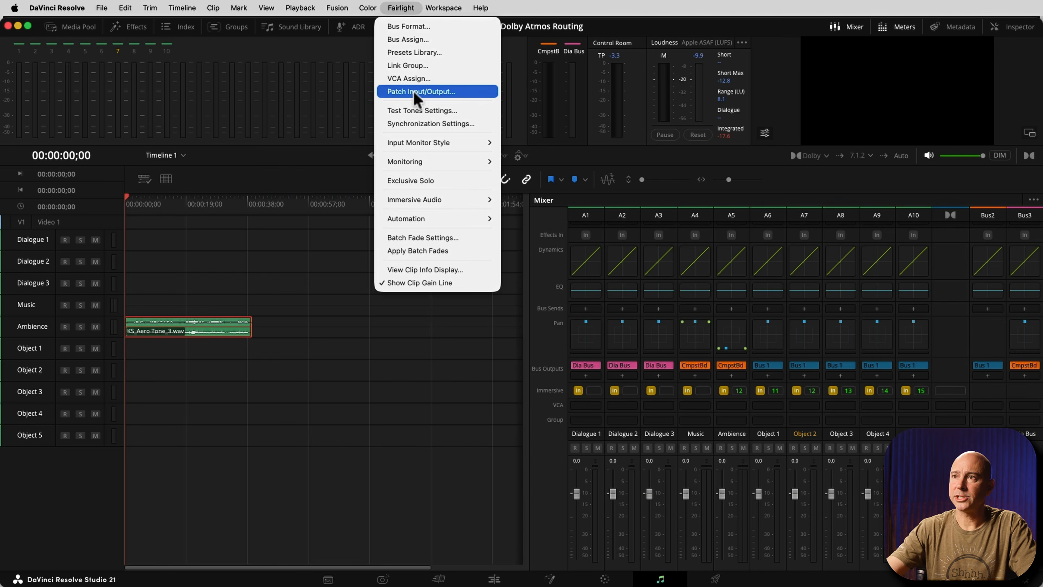
pyautogui.click(413, 91)
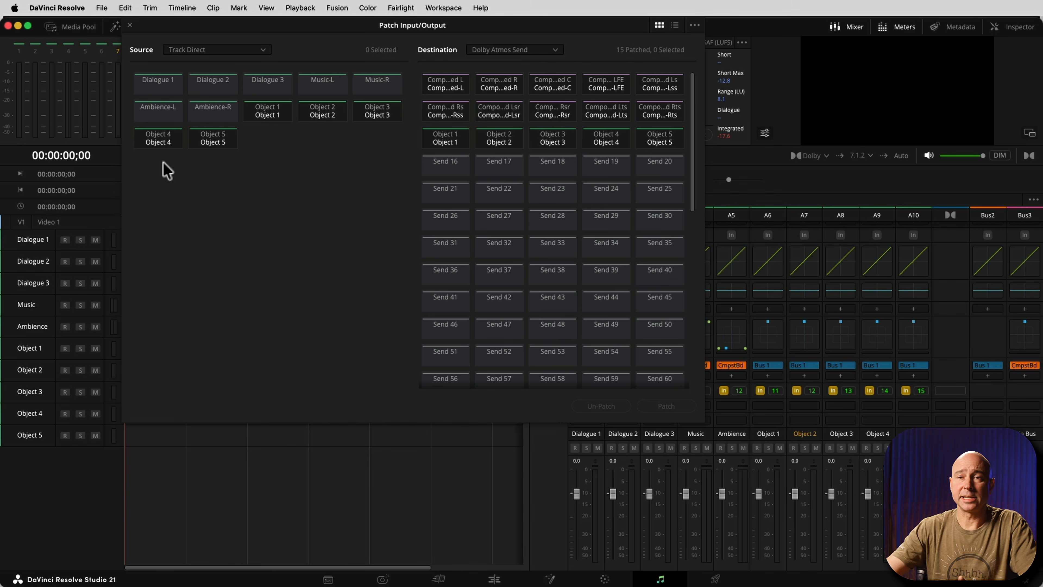
pyautogui.click(465, 55)
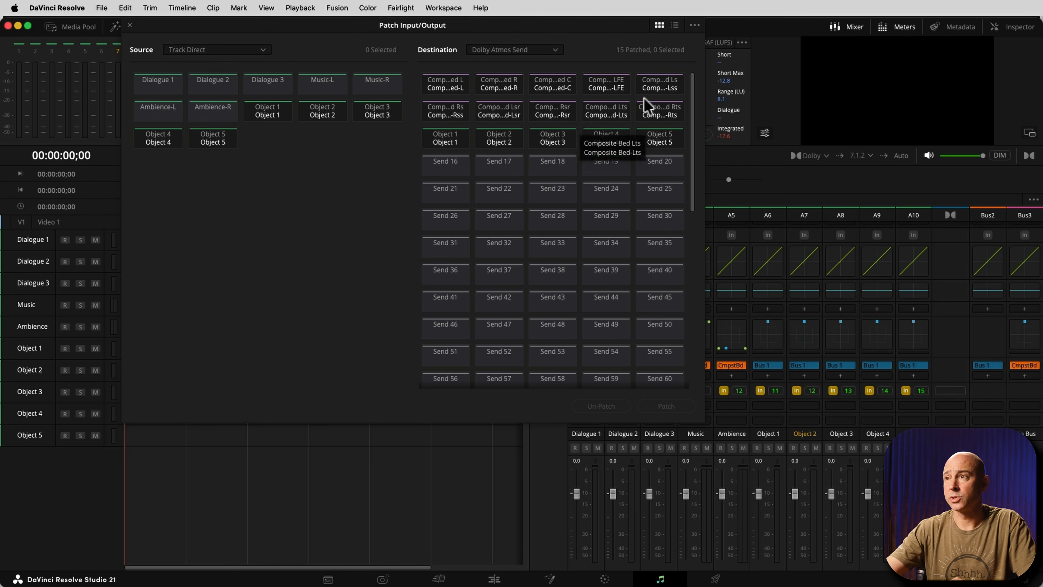
pyautogui.click(131, 26)
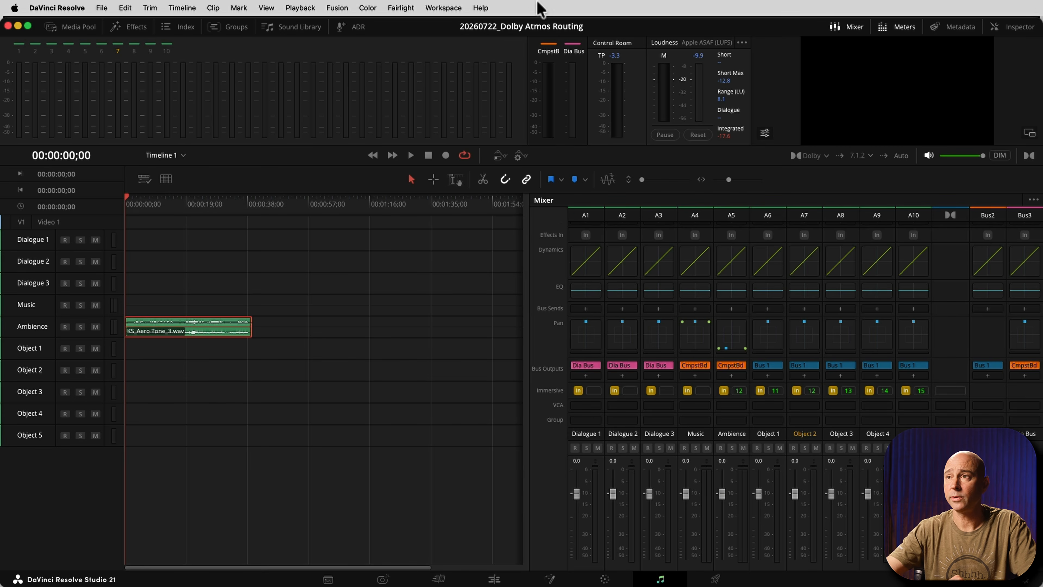
# Open the immersive Space View, pan the Ambience track forward from the rear to about mid-room, and close the view.
pyautogui.click(410, 9)
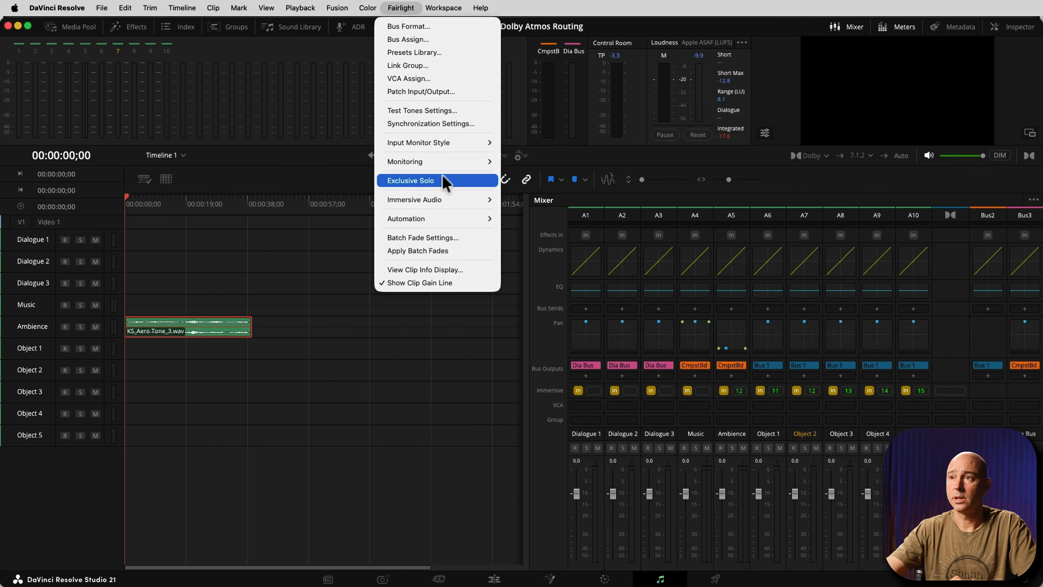
pyautogui.moveTo(452, 201)
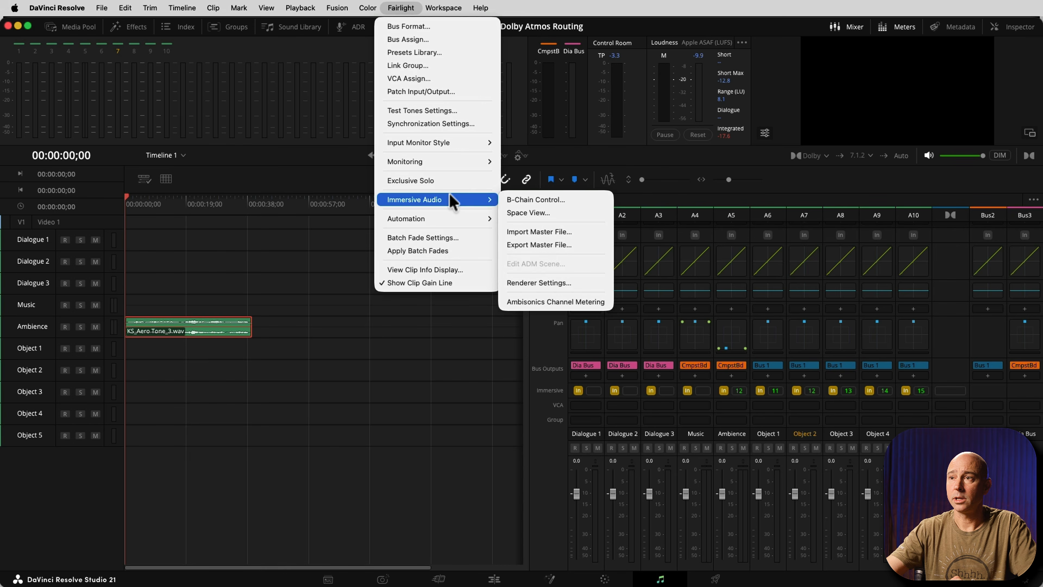
pyautogui.click(554, 211)
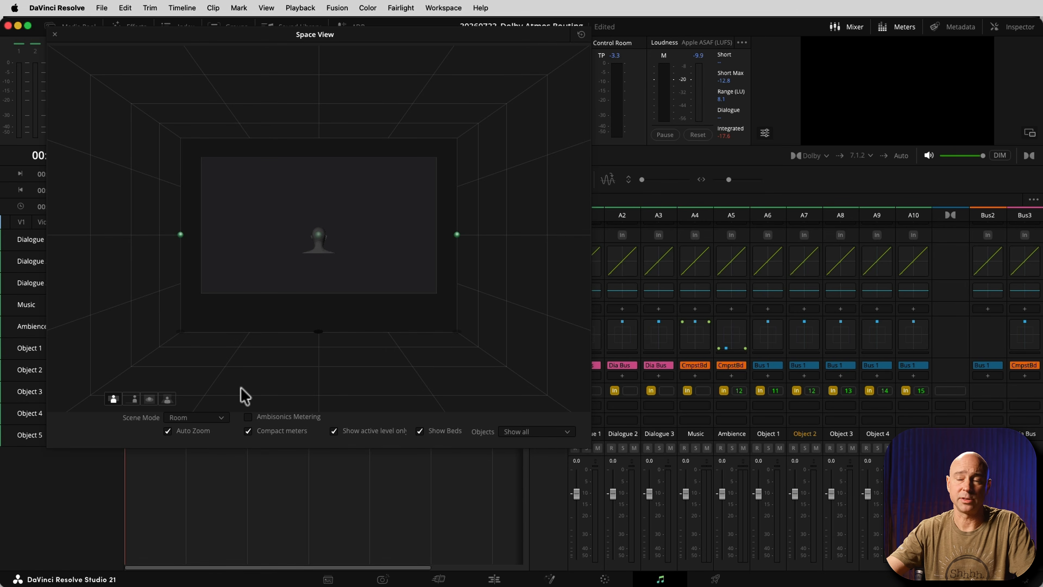
pyautogui.moveTo(726, 348); pyautogui.dragTo(729, 333)
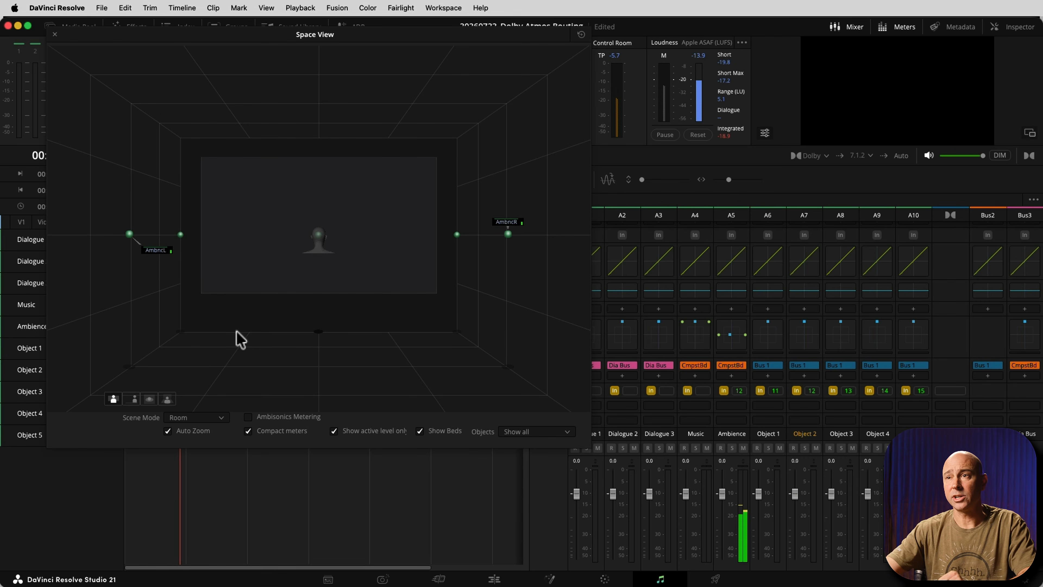
pyautogui.click(54, 34)
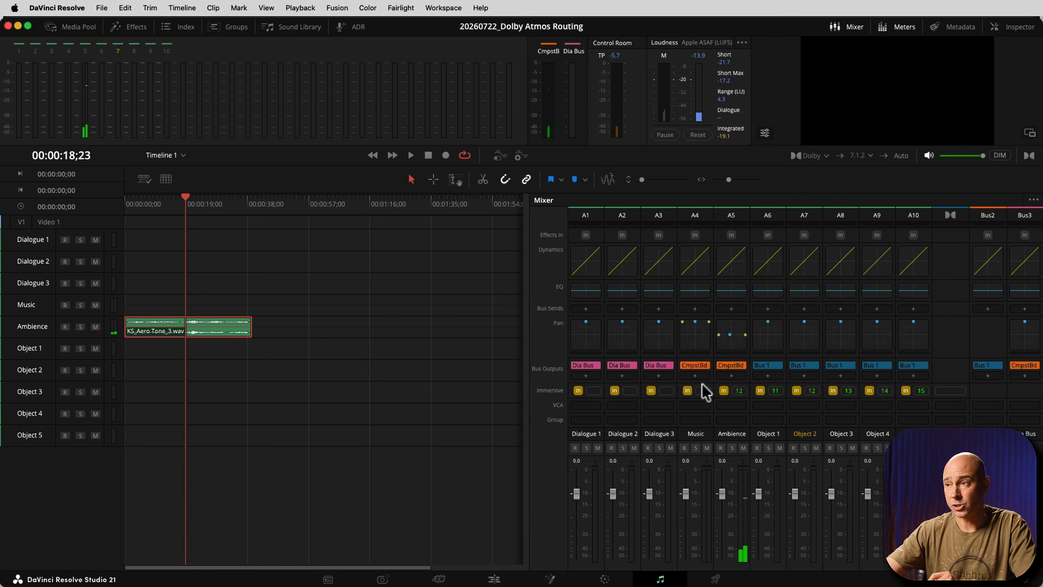
# Check the available monitoring sources and try the 2.0 monitoring format for the Dolby mix.
pyautogui.click(737, 402)
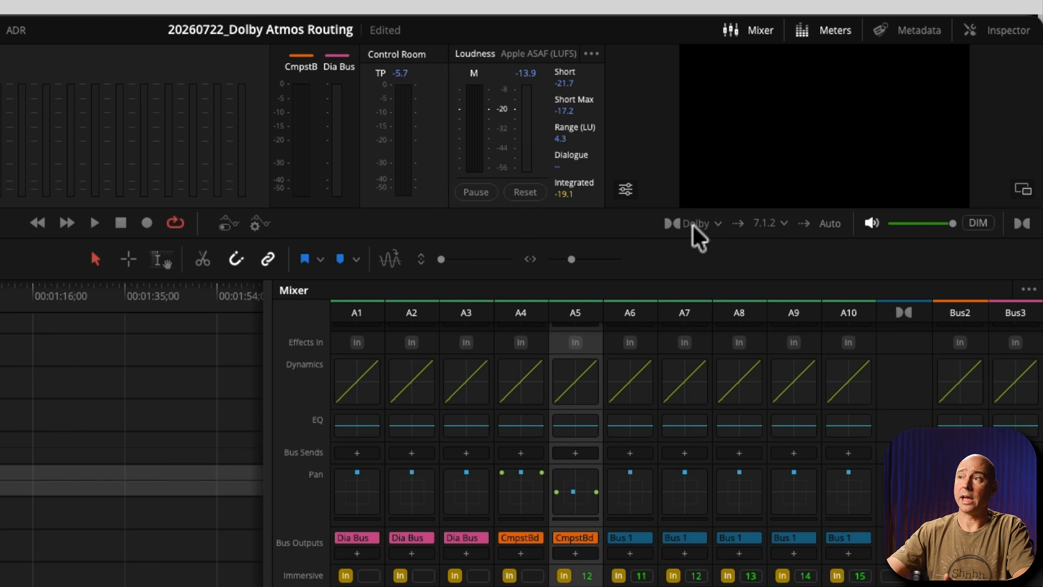
pyautogui.click(692, 226)
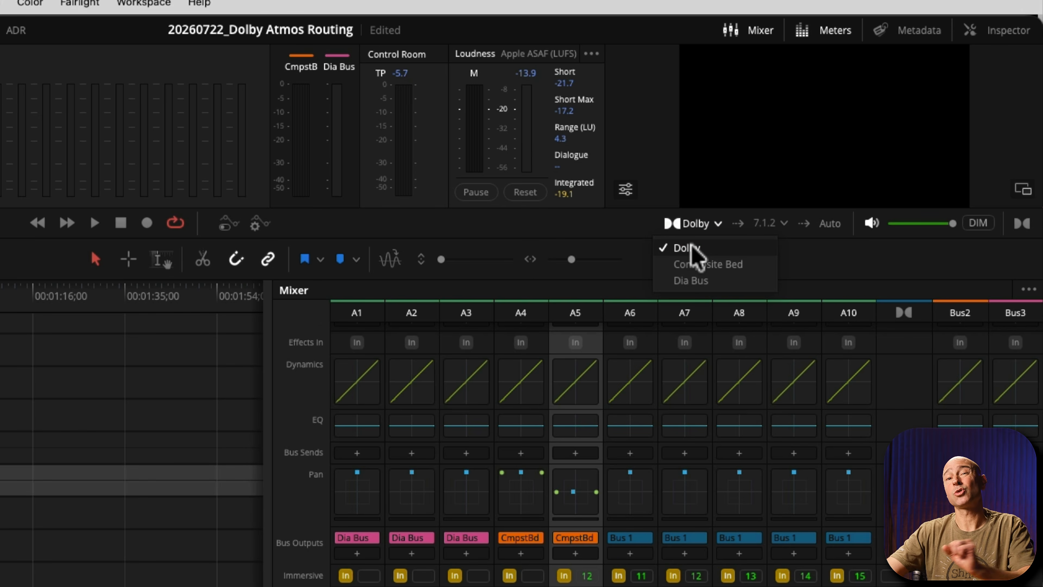
pyautogui.click(817, 257)
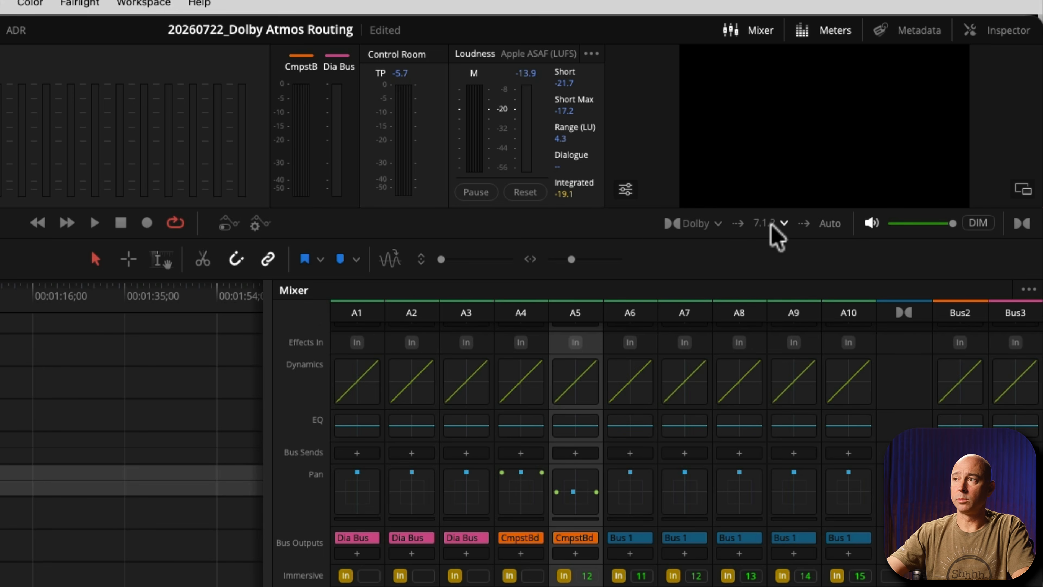
pyautogui.click(784, 223)
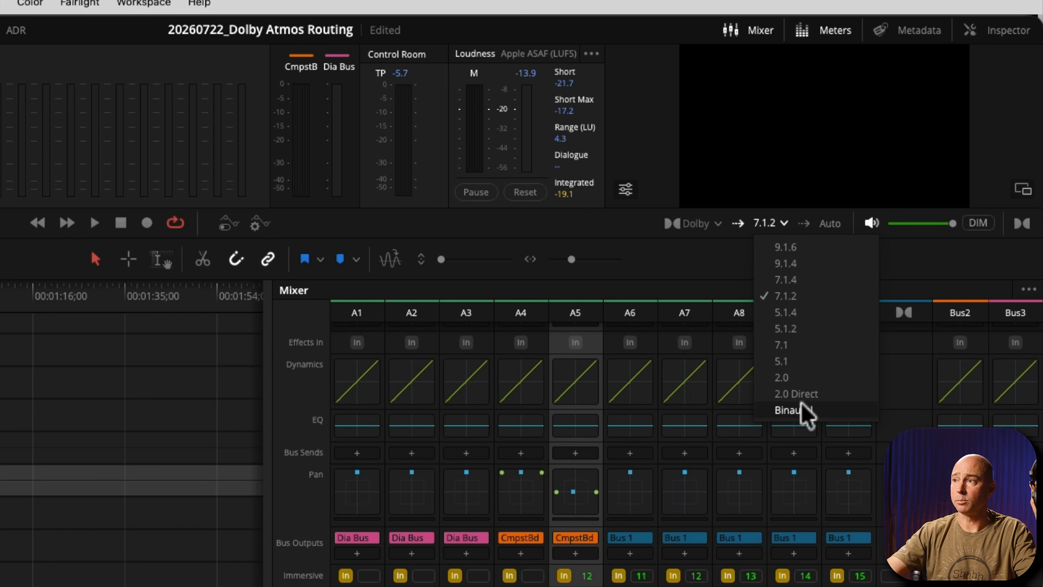
pyautogui.click(783, 377)
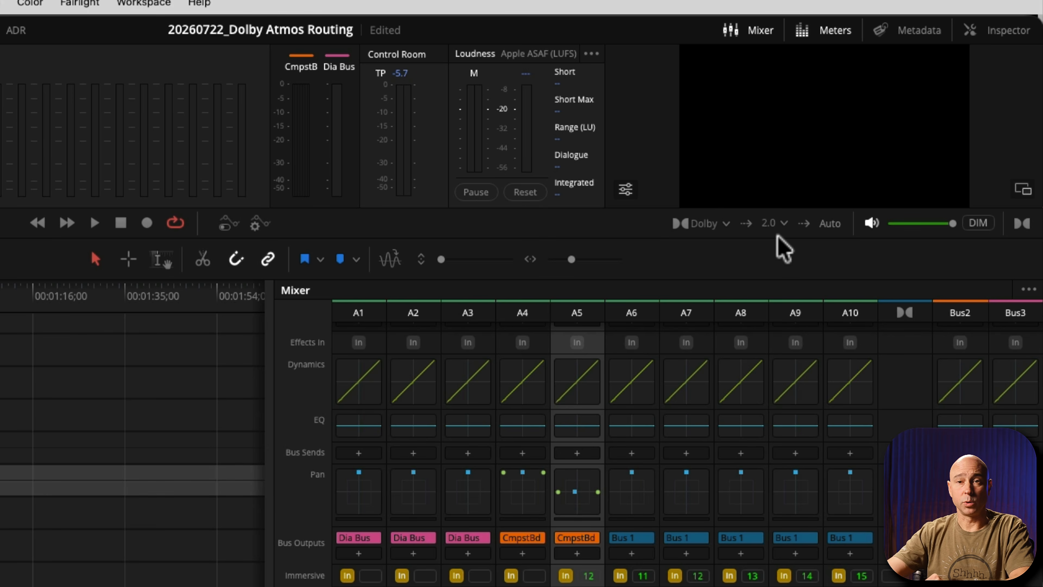
pyautogui.click(783, 223)
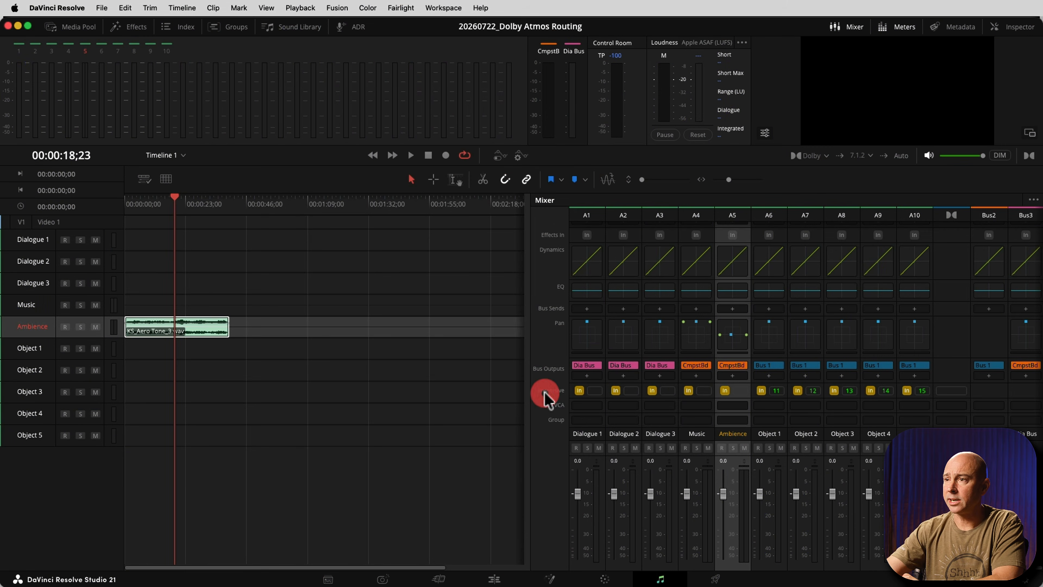
# Switch immersive mode off and back on for the Dialogue 1 track.
pyautogui.click(576, 397)
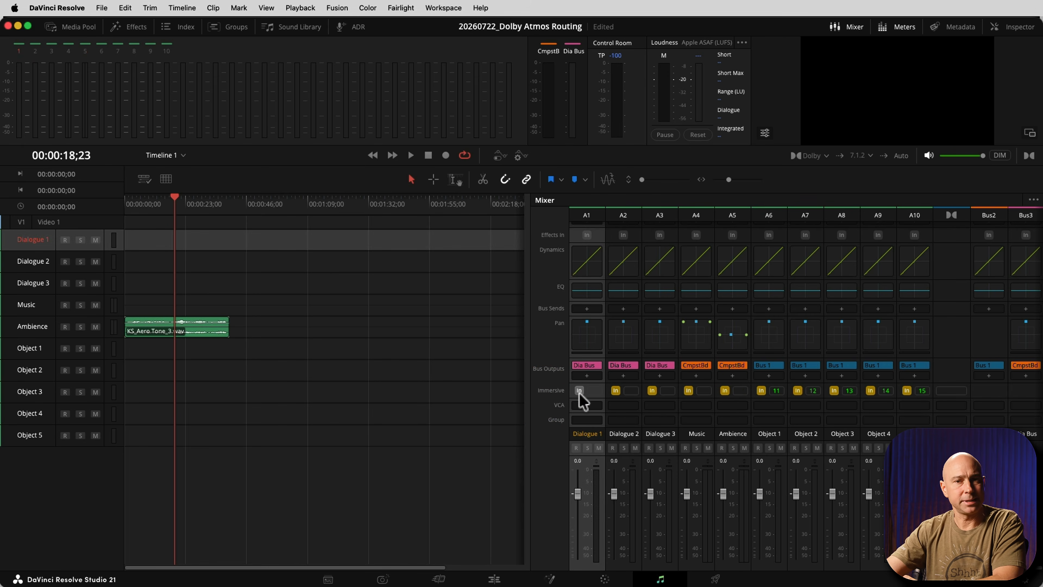
pyautogui.click(578, 391)
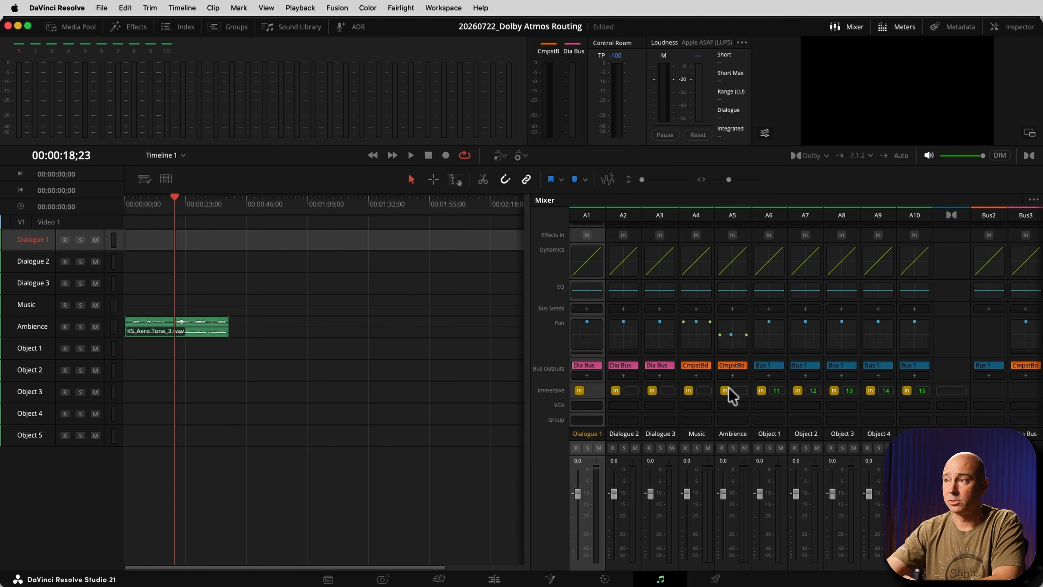